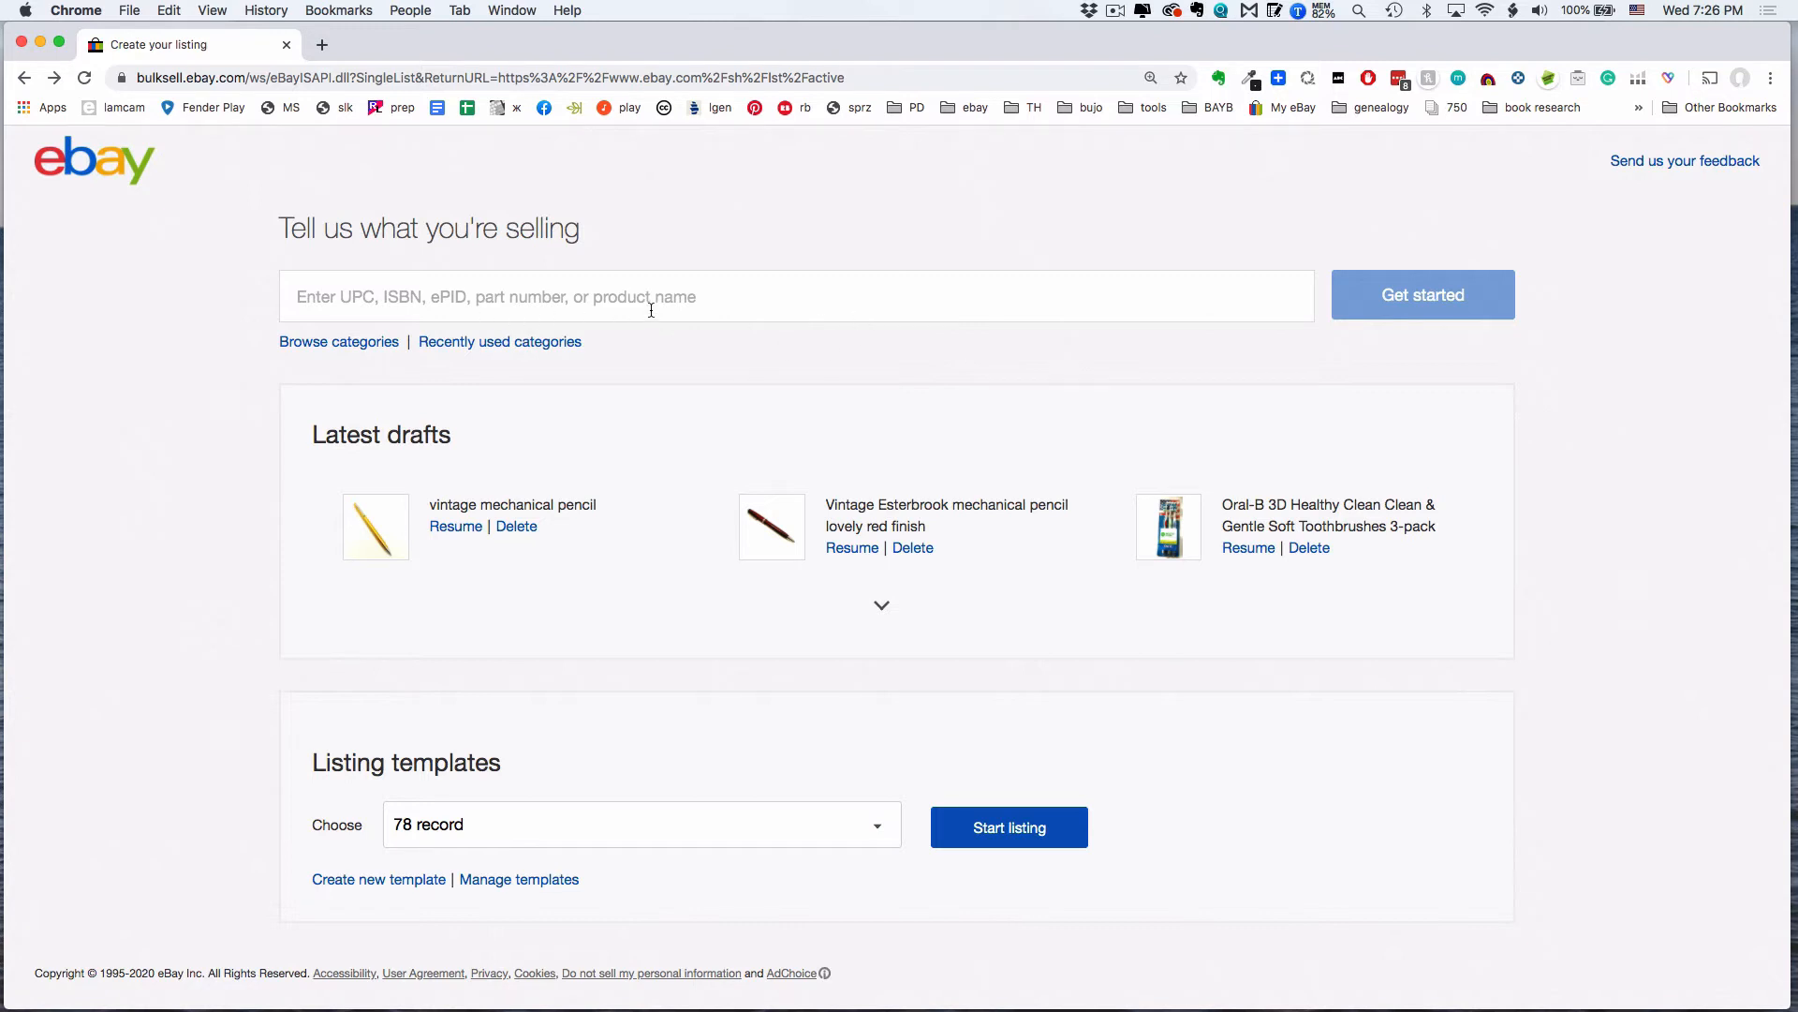
# - Start a new listing template and name it "Vintage Mechanical Pencils"
pyautogui.click(365, 877)
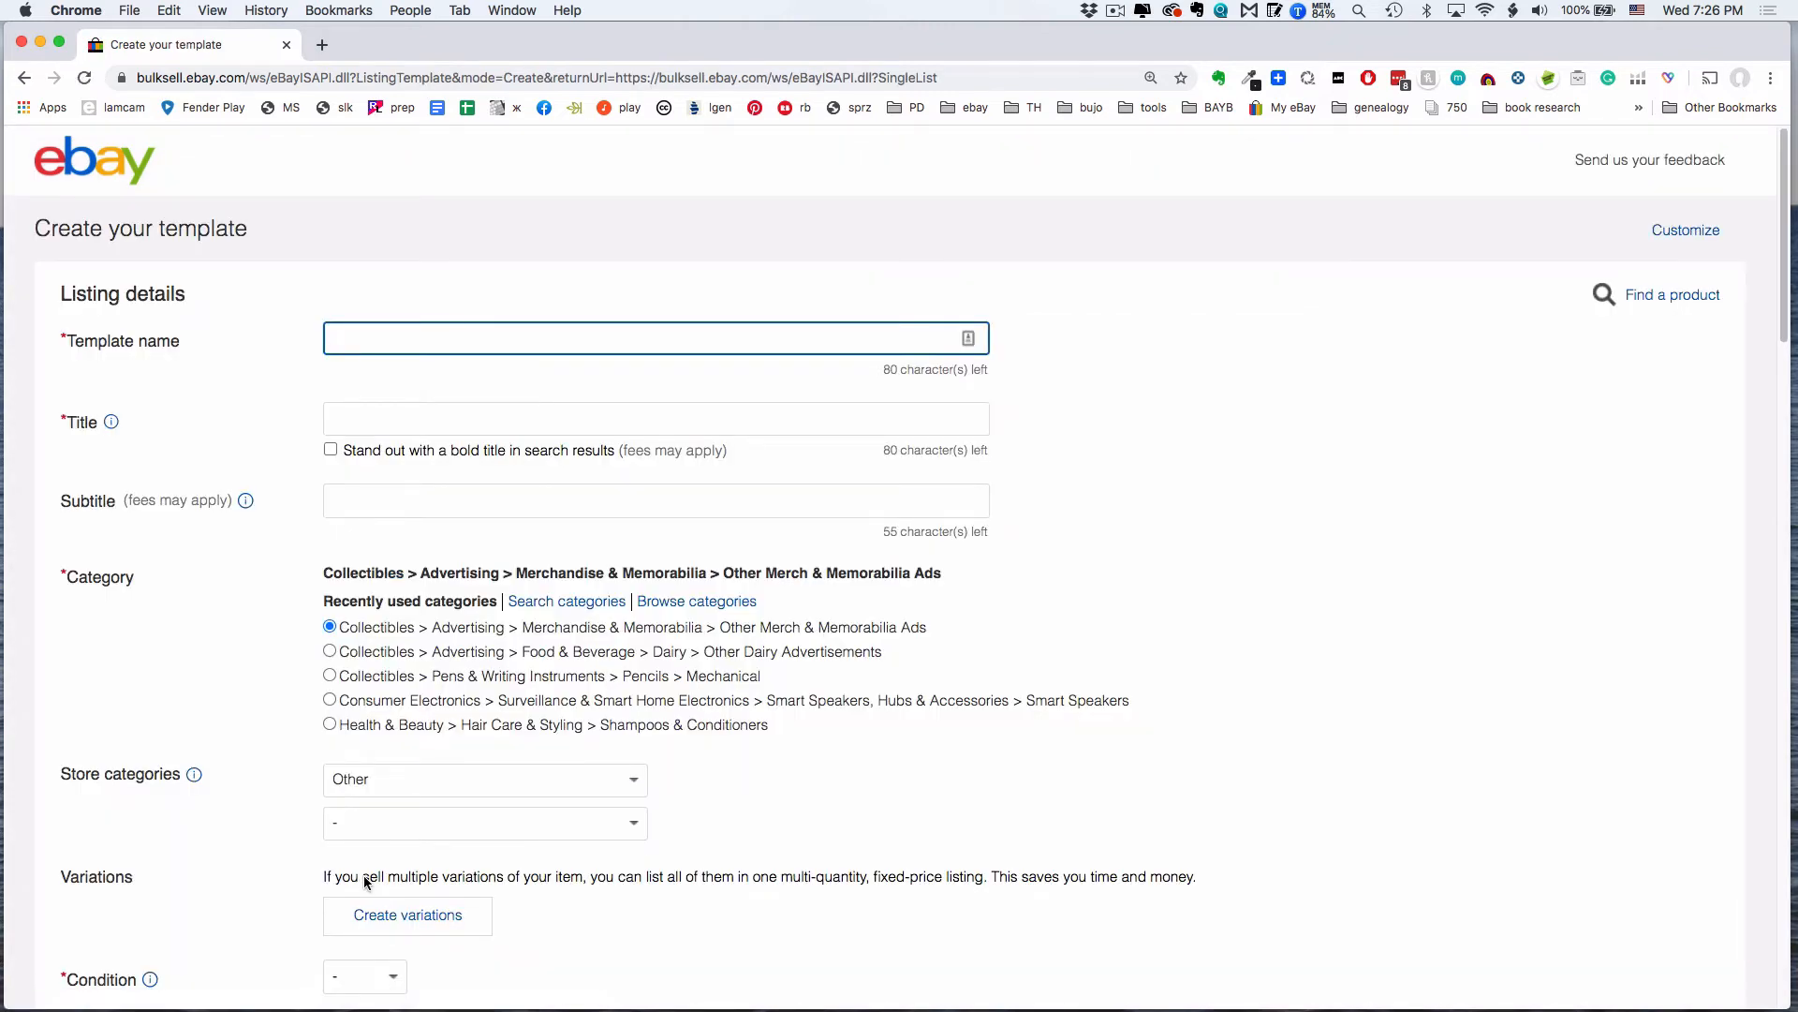
pyautogui.write('Vintage Mechanical Pencils')
pyautogui.press('Tab')
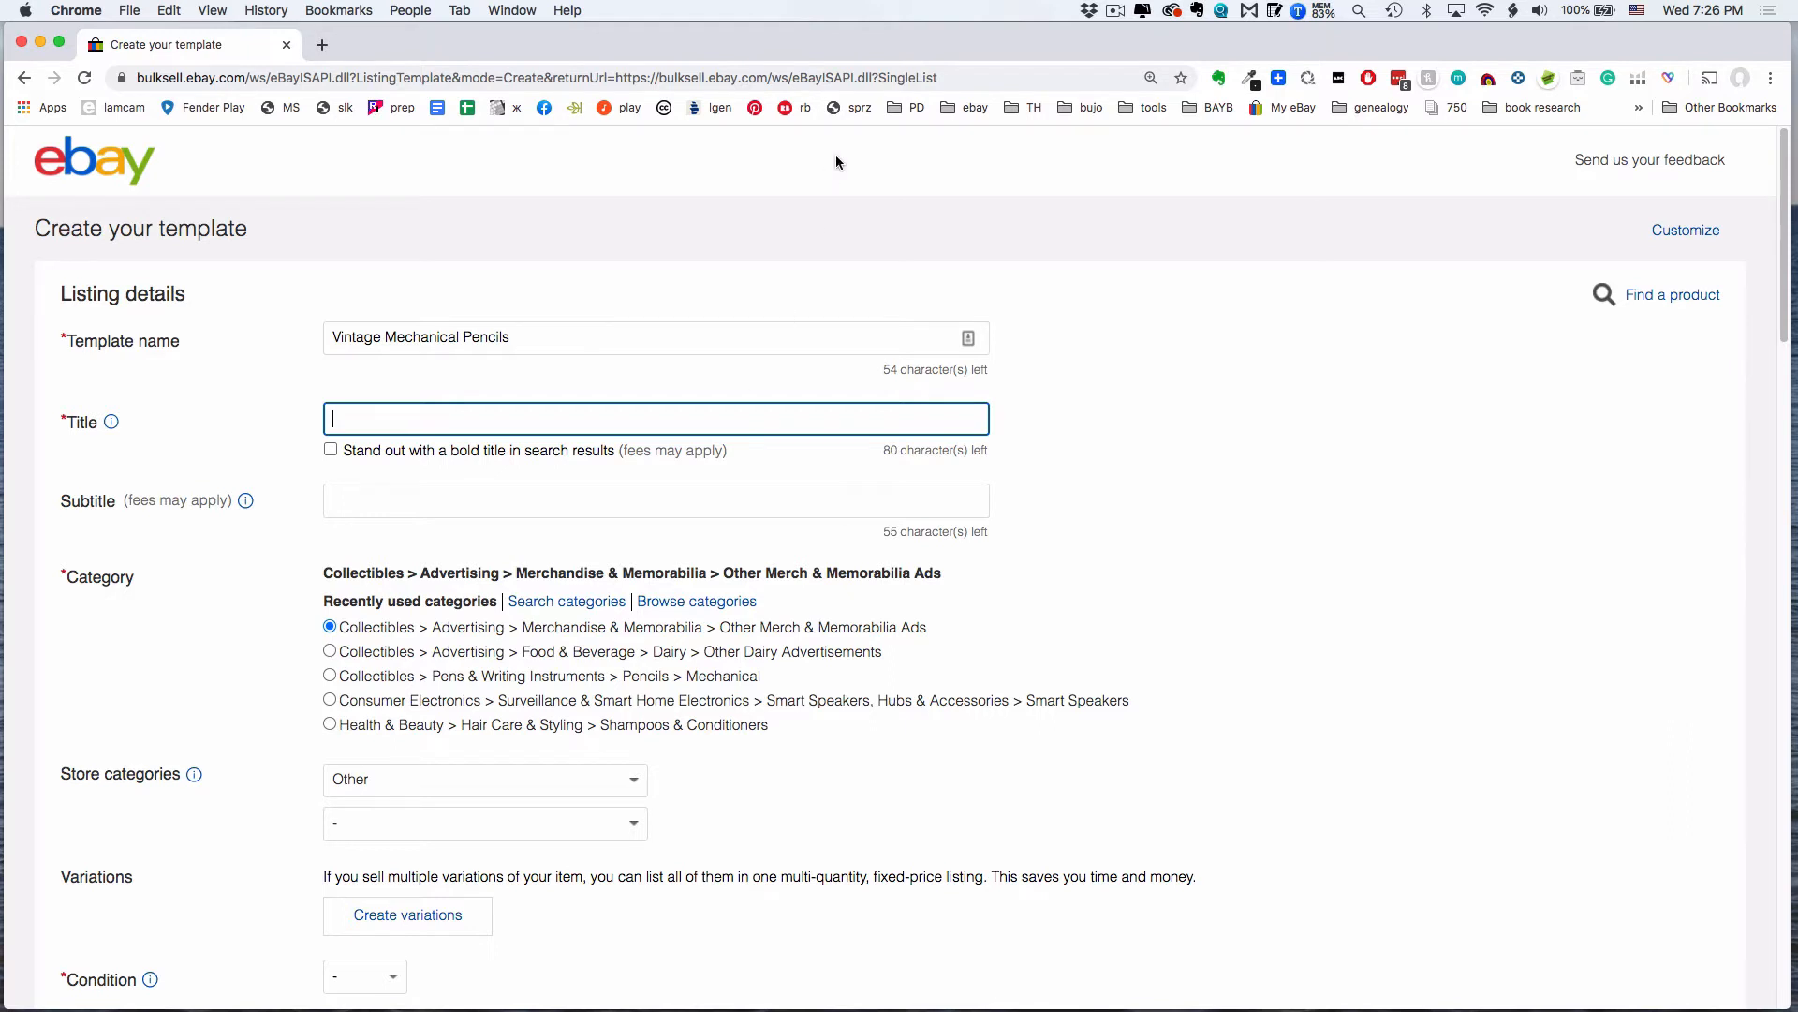
# - Fill in the template's title as "vintage mechanical pencil", copied from the saved notes
pyautogui.click(1275, 11)
pyautogui.tripleClick(1260, 91)
pyautogui.press('super+c')
pyautogui.click(1274, 10)
pyautogui.press('super+v')
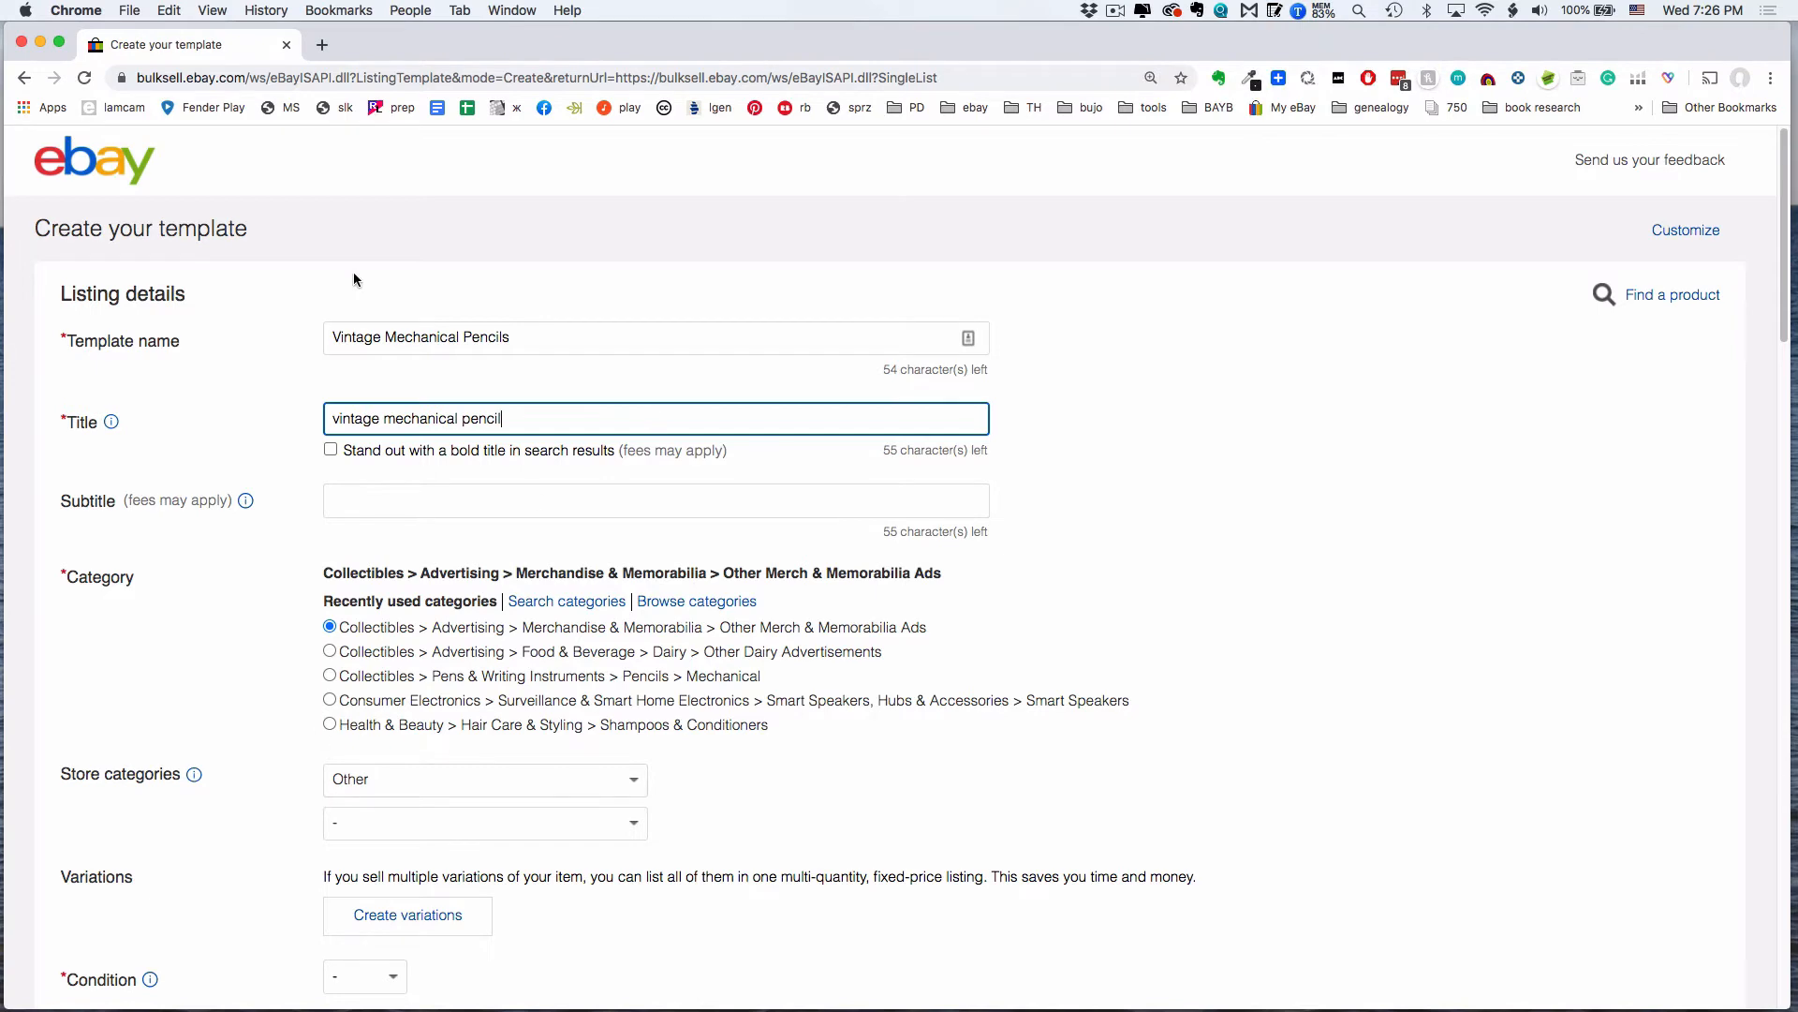
# - Set the category to Collectibles > Pens & Writing Instruments > Pencils > Mechanical and the first store category to Crafts
pyautogui.scroll(-4, 354, 279)
pyautogui.click(374, 515)
pyautogui.click(520, 511)
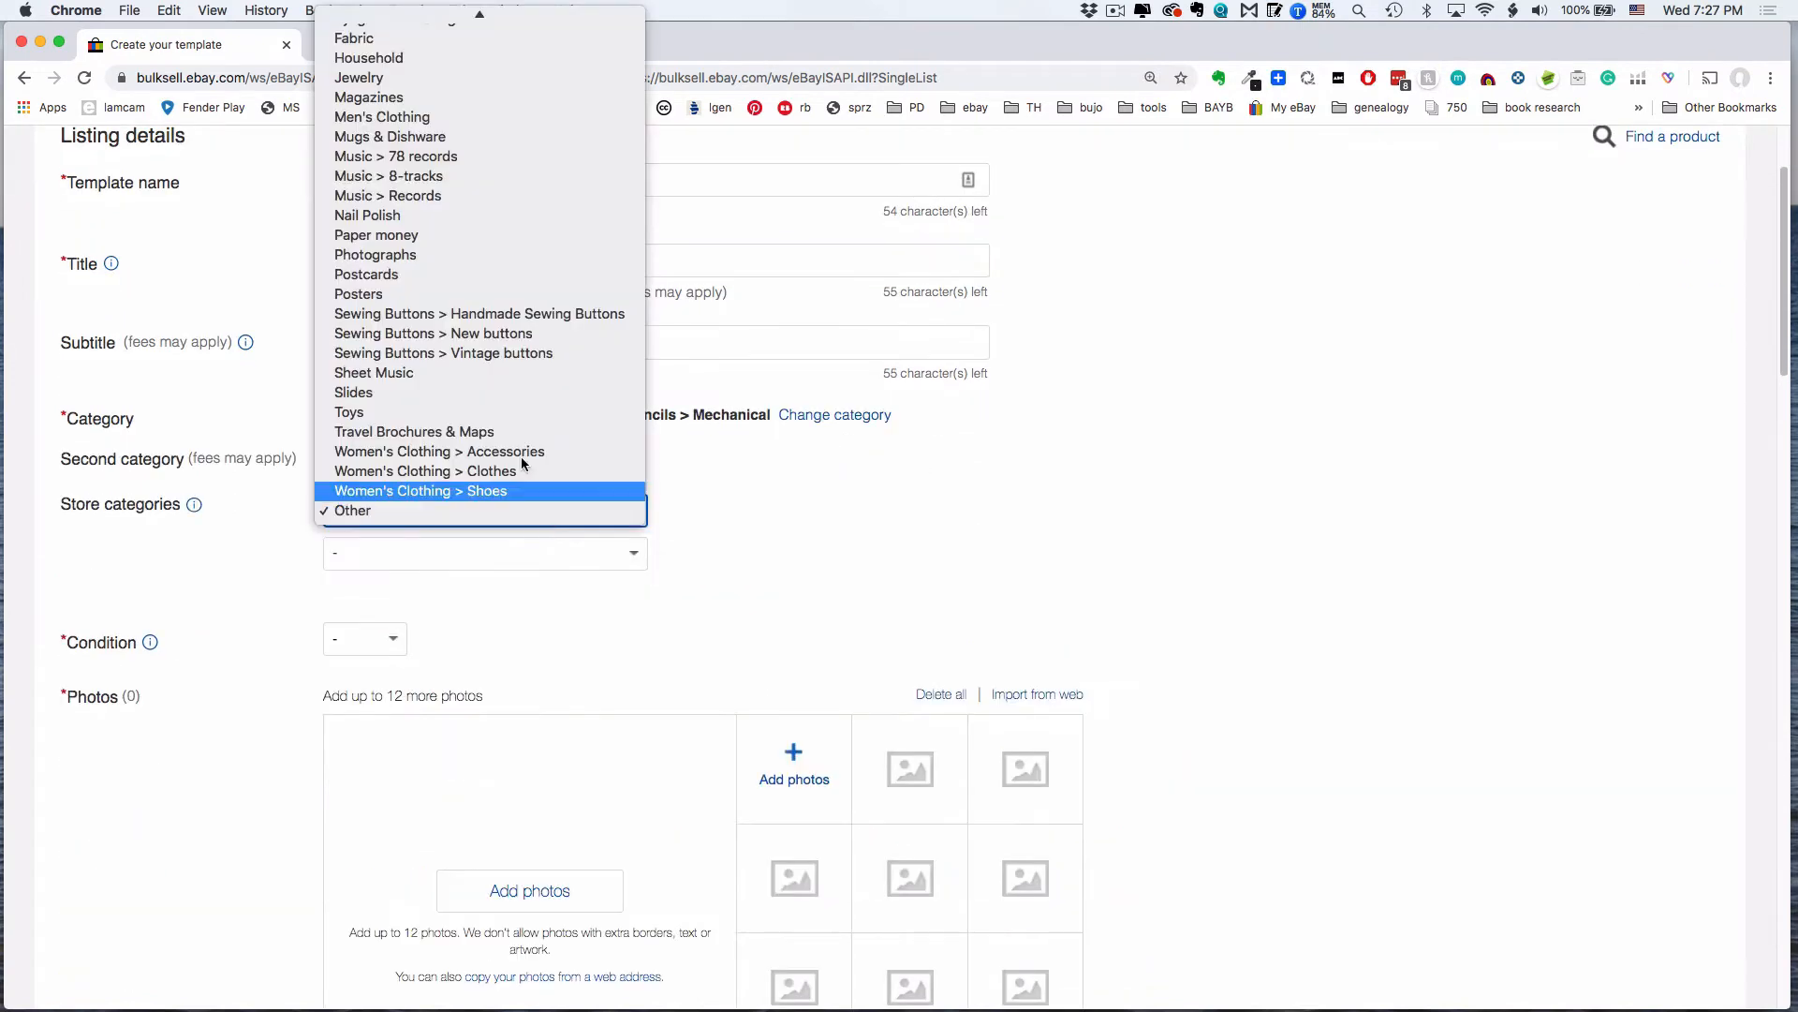
pyautogui.click(405, 57)
# - Set the condition to Used with the description "Good condition, please see pictures. Will need lead and eraser refills."
pyautogui.scroll(-2, 397, 637)
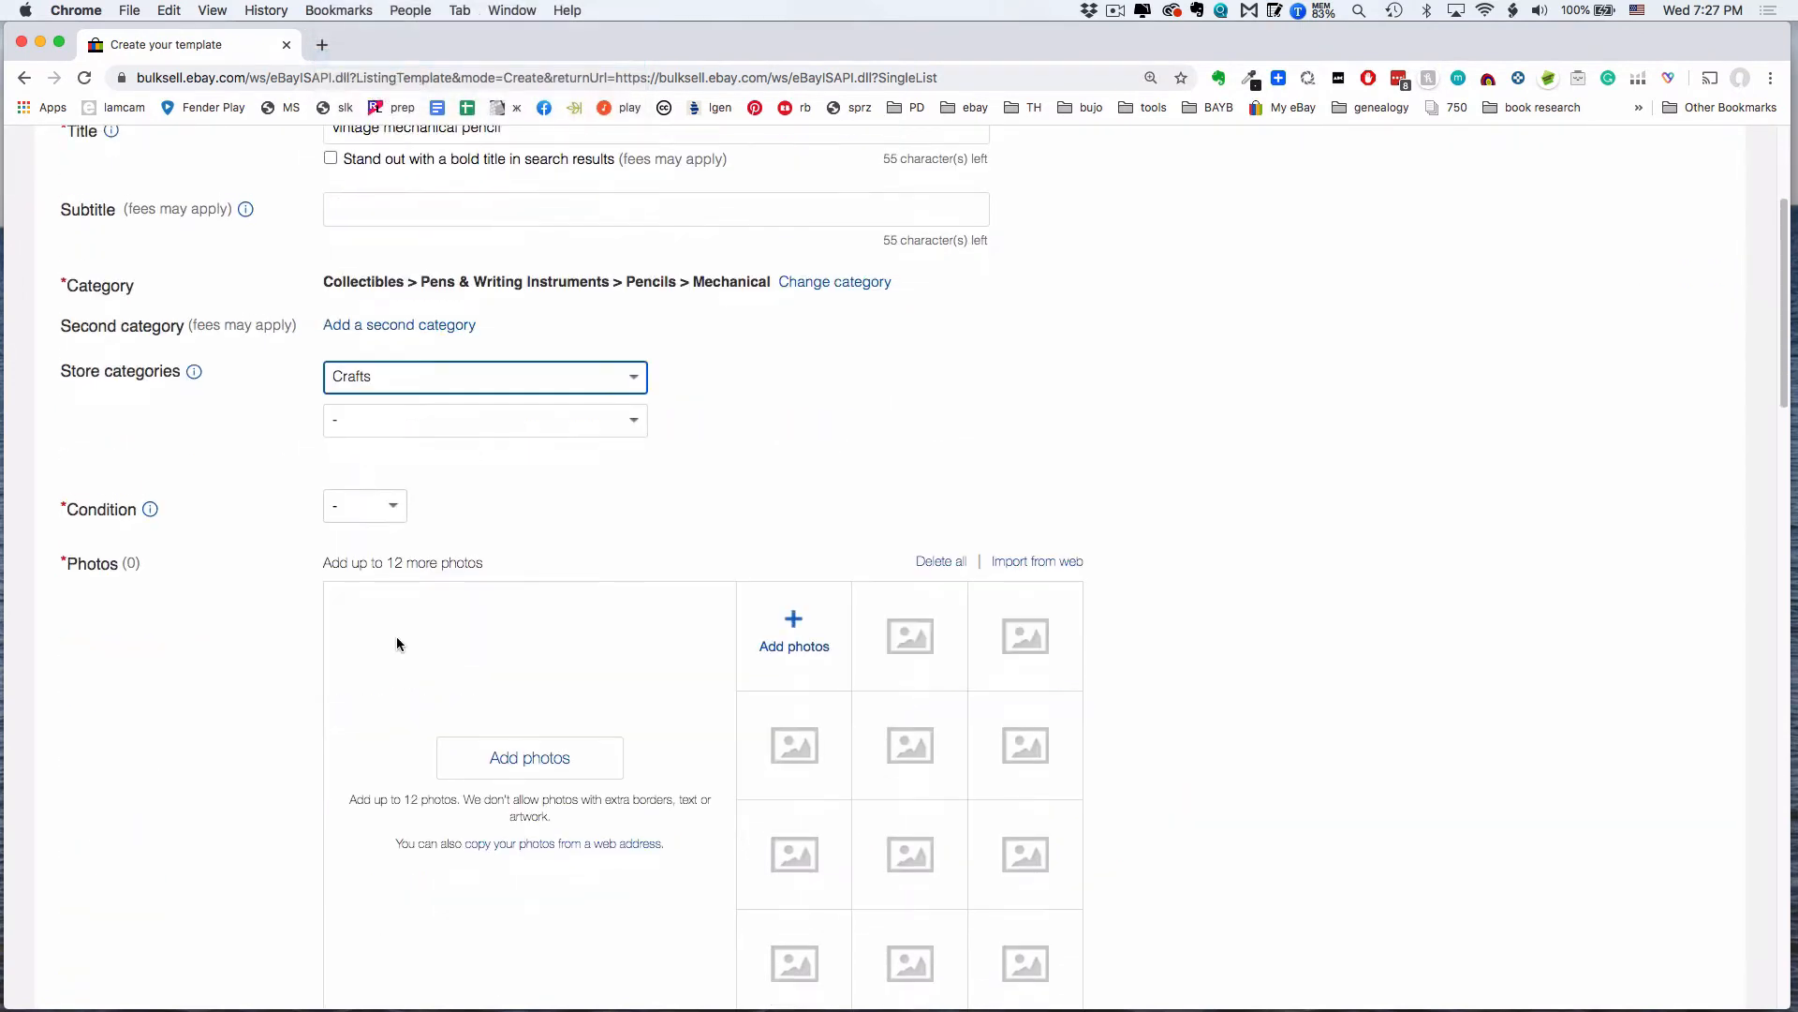
pyautogui.click(395, 502)
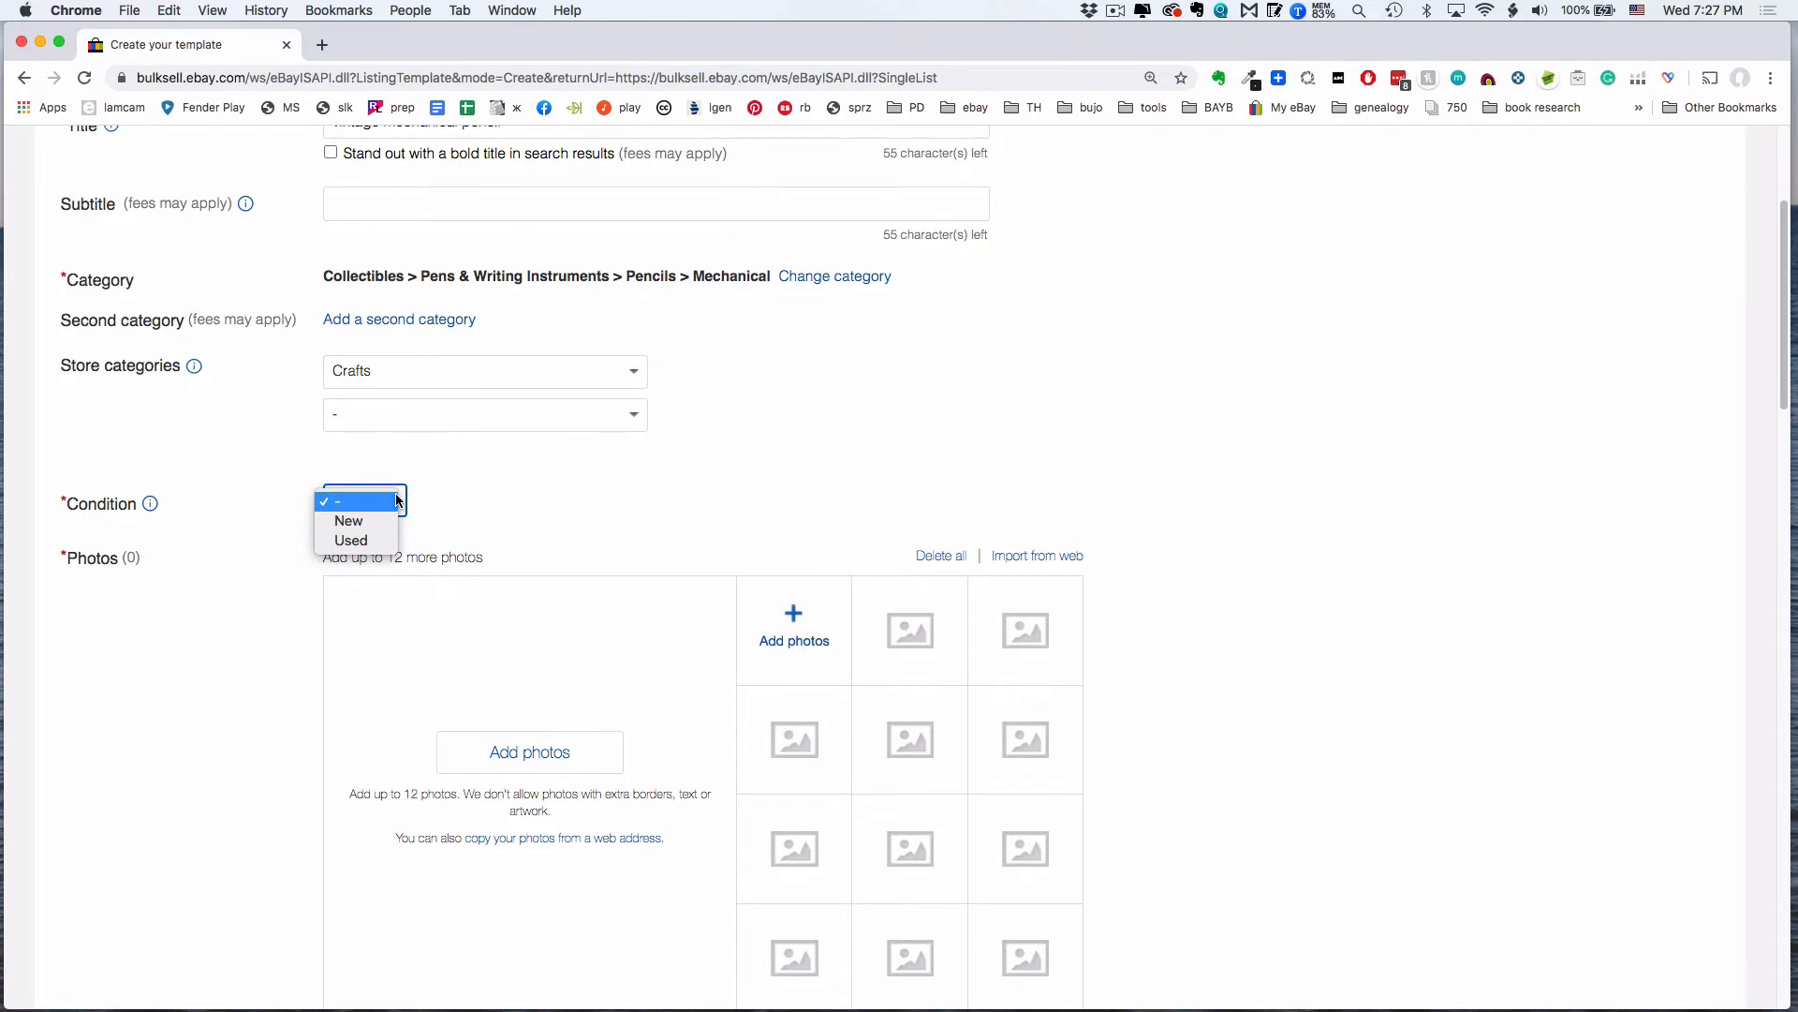
pyautogui.click(378, 541)
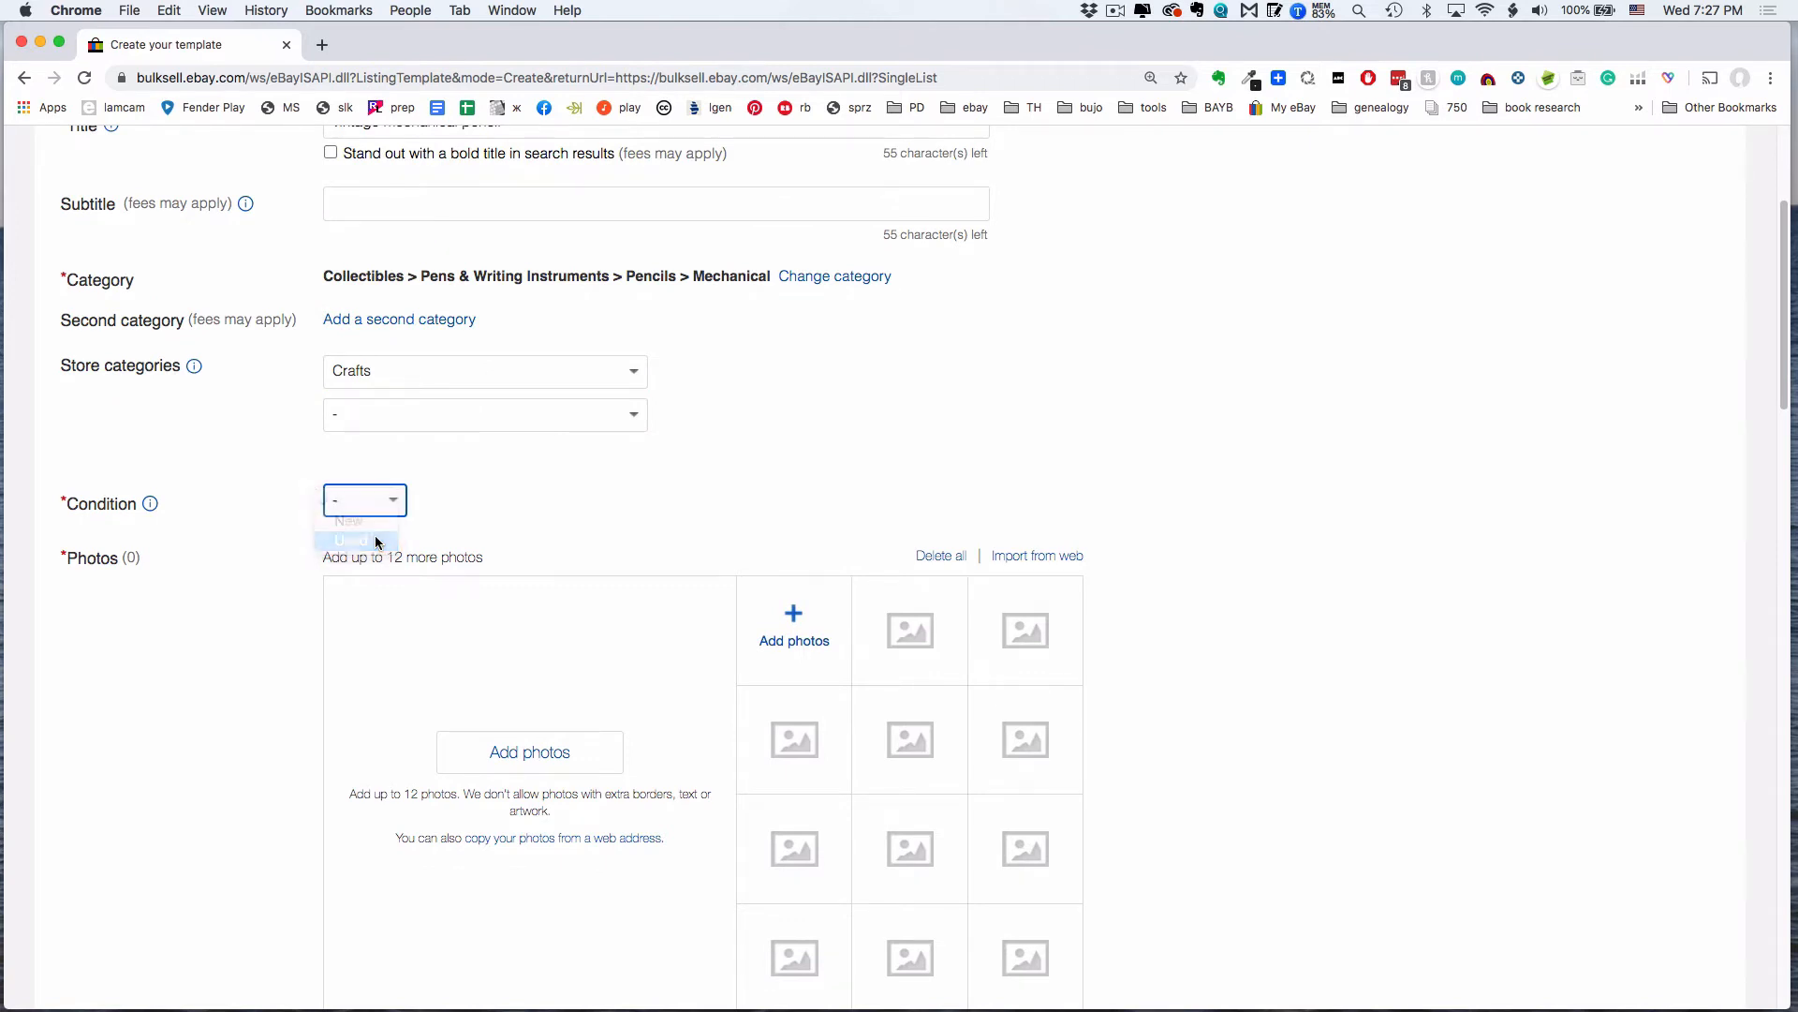
pyautogui.click(1272, 9)
pyautogui.moveTo(1163, 124); pyautogui.dragTo(1385, 147)
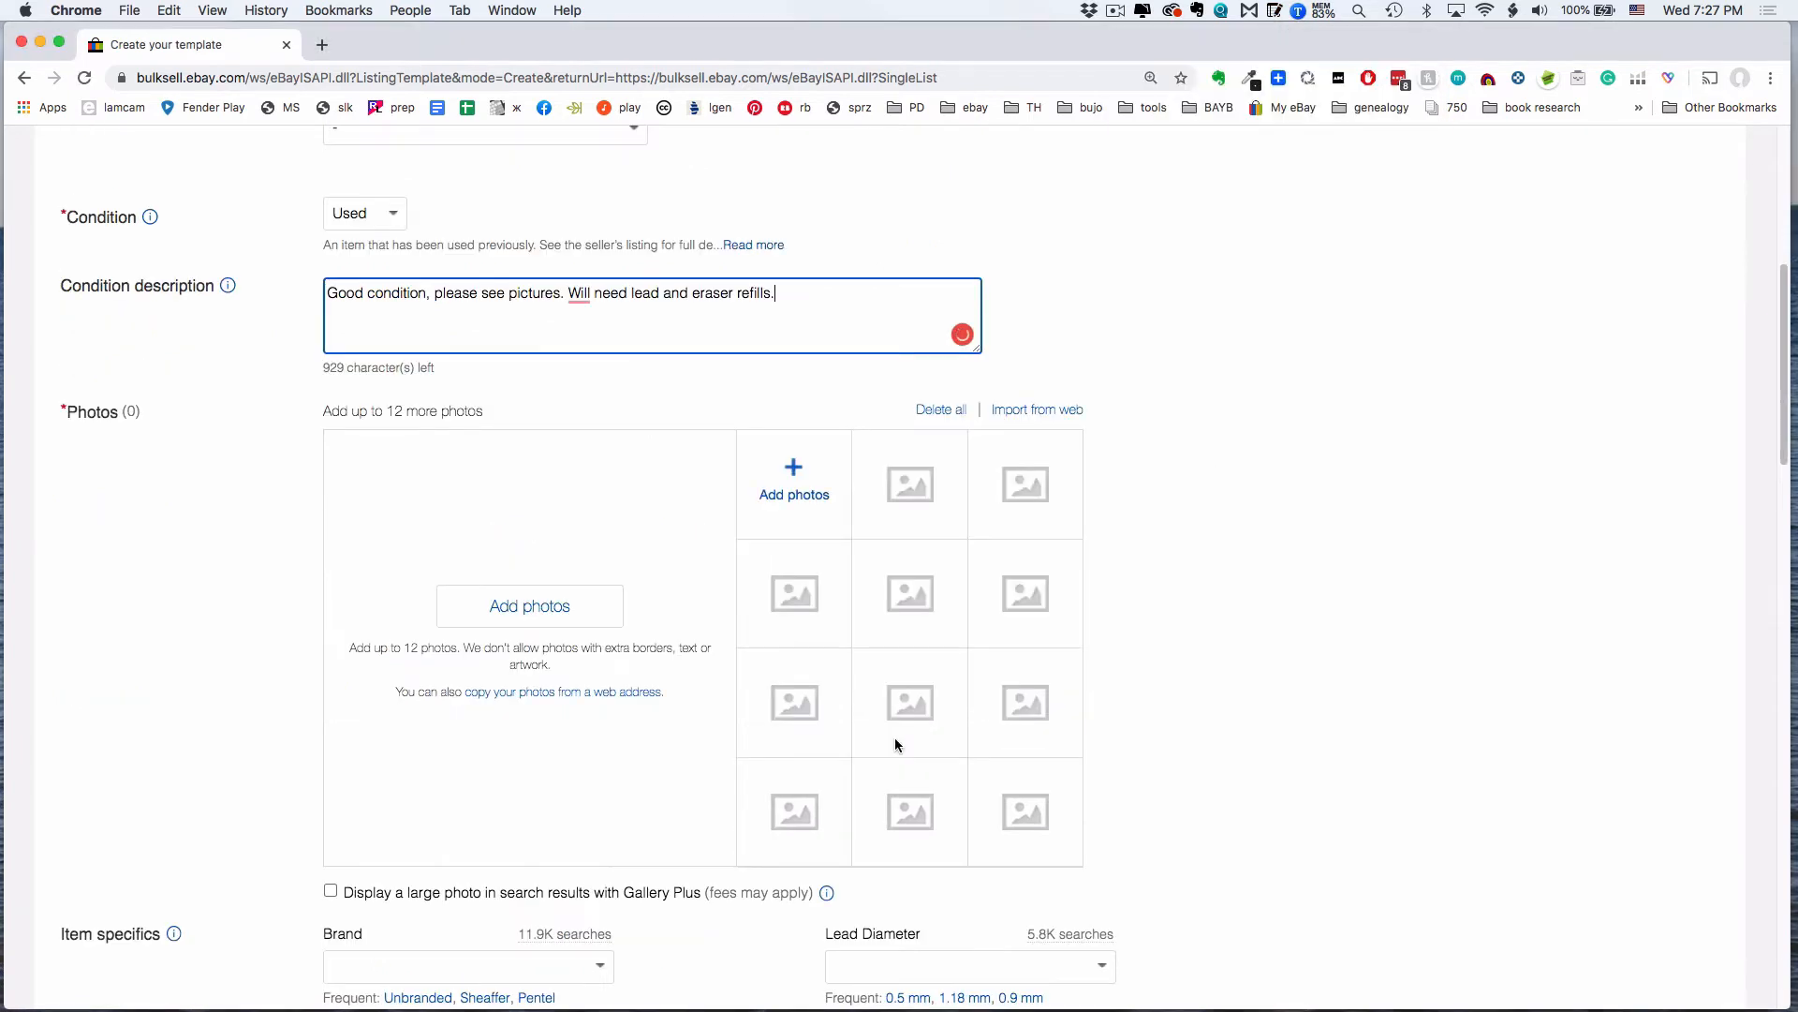
pyautogui.press('super+a')
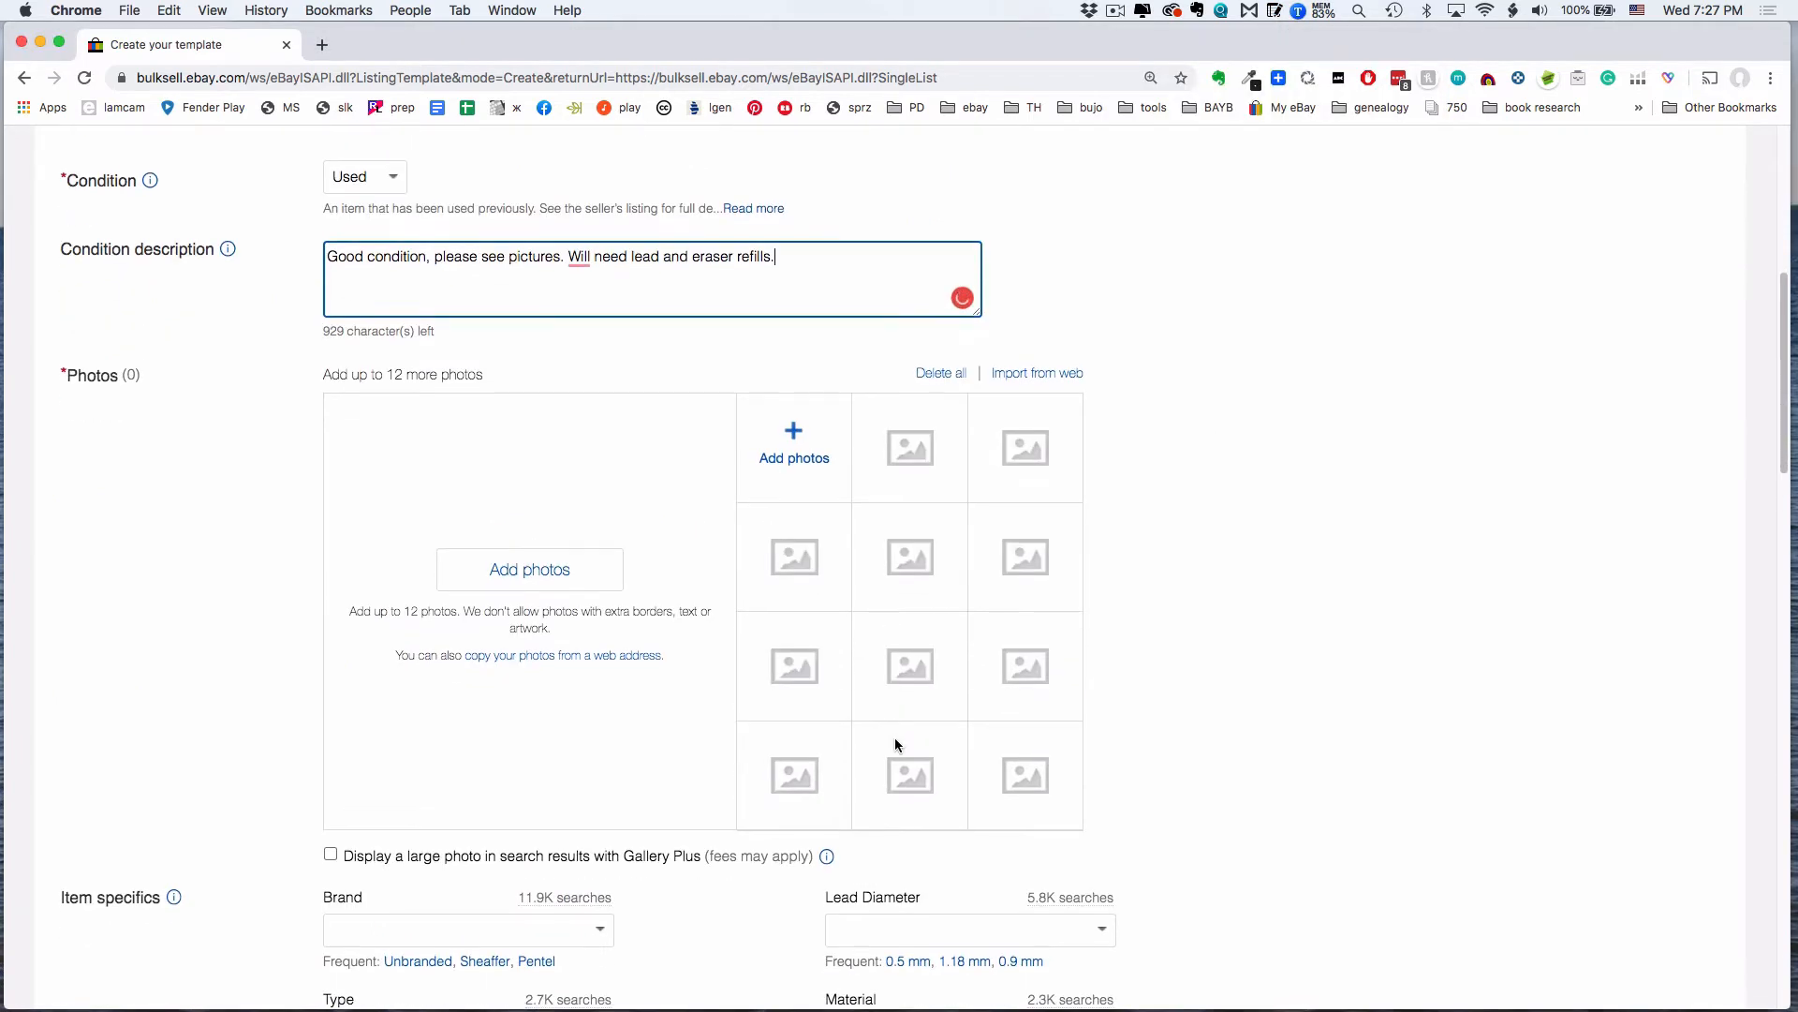
# - In the item specifics, set Vintage to Yes and Modified Item to No
pyautogui.scroll(-5, 895, 740)
pyautogui.scroll(-3, 896, 738)
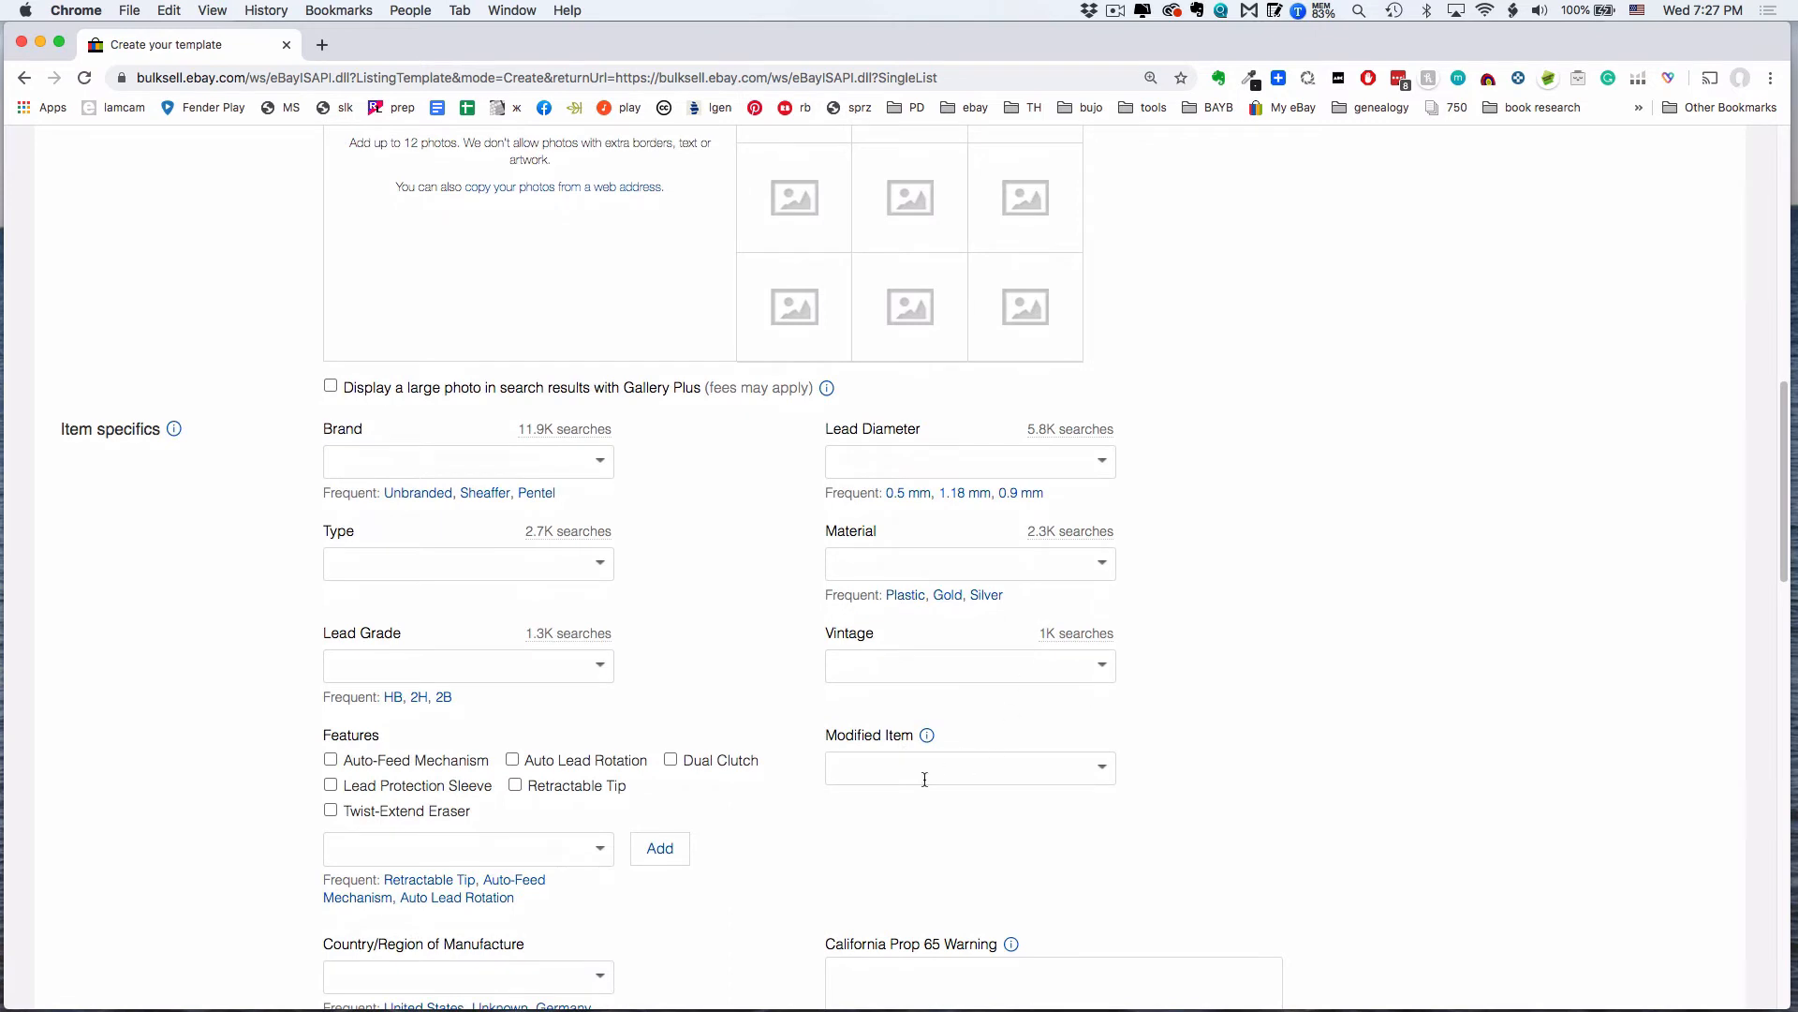
pyautogui.click(1102, 667)
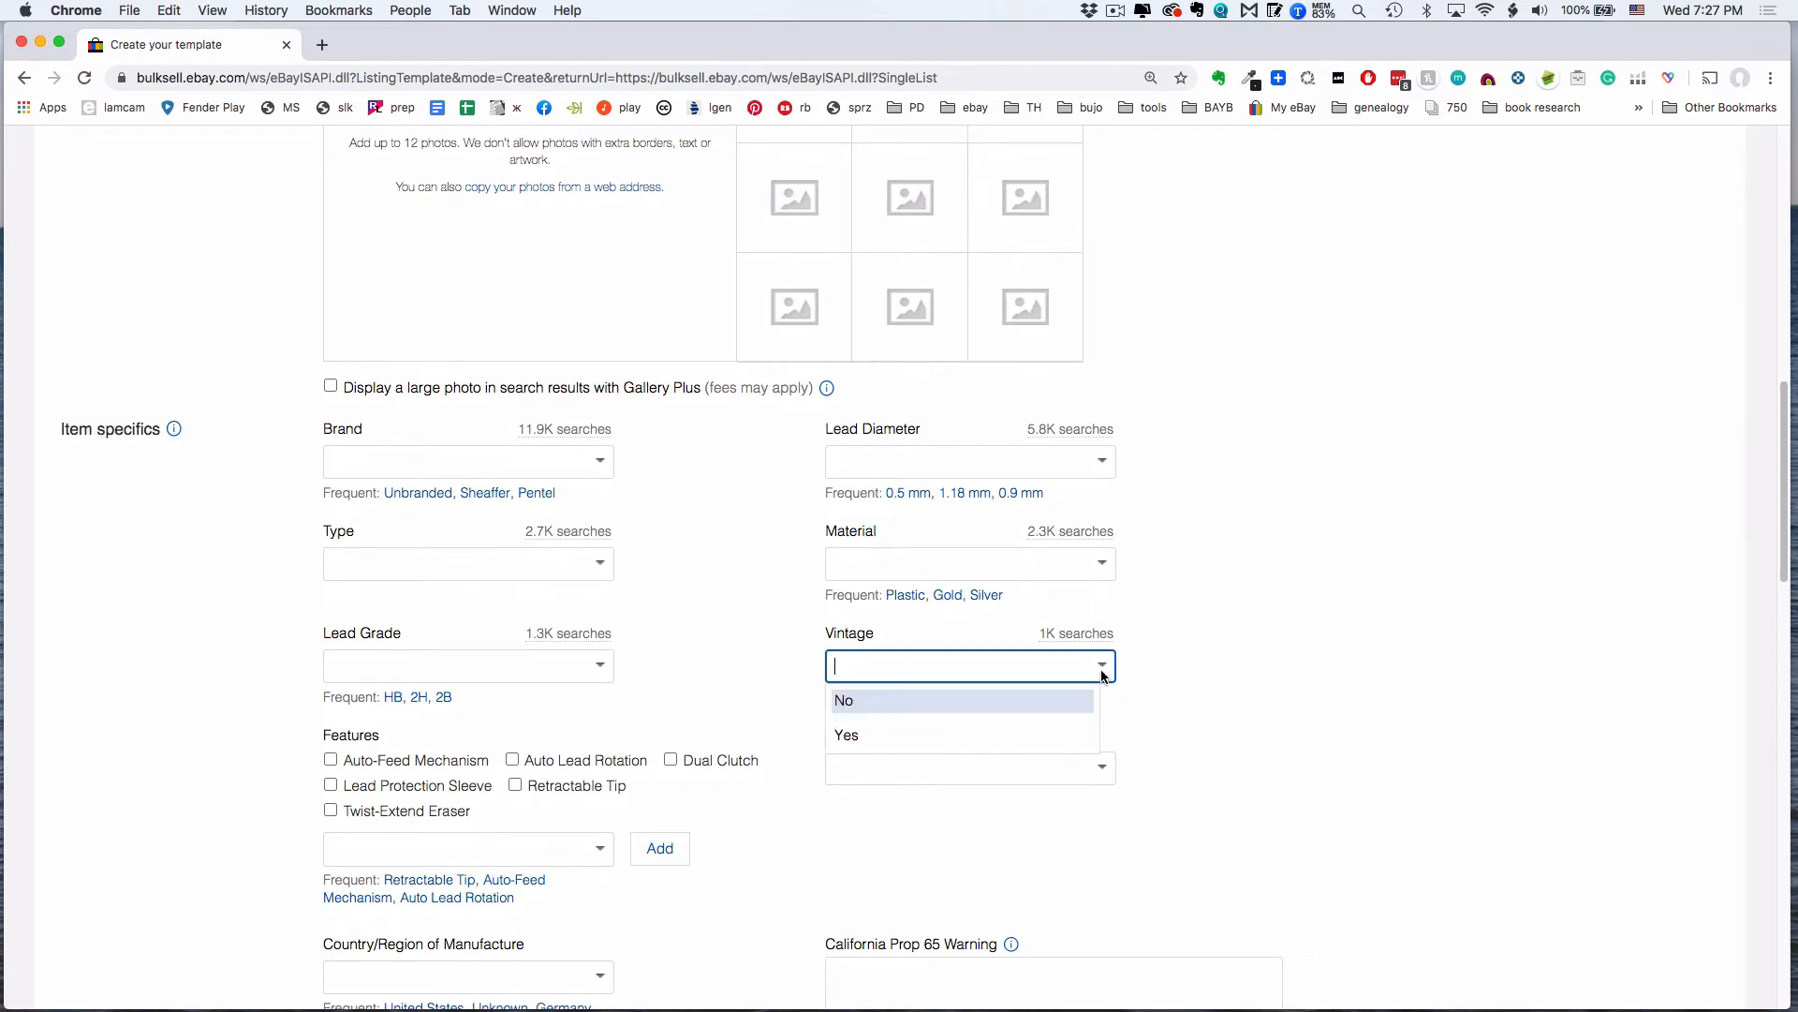
pyautogui.click(963, 735)
pyautogui.click(963, 769)
pyautogui.click(1101, 768)
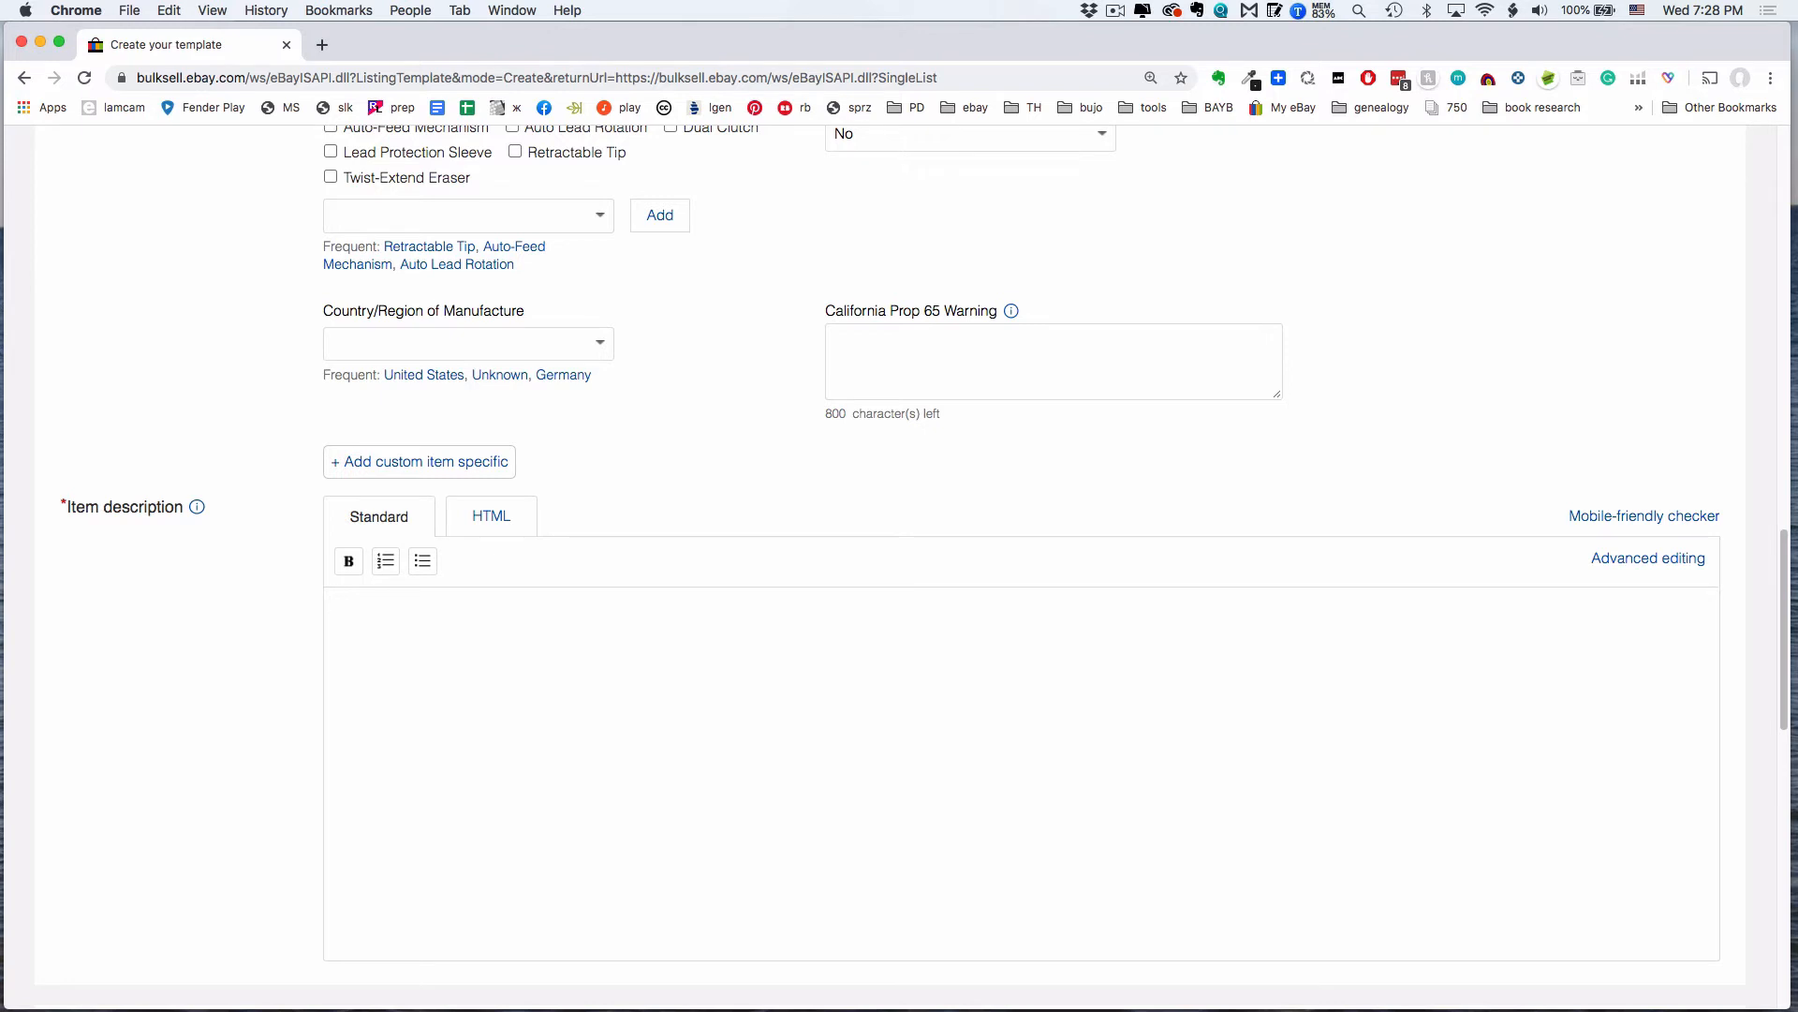
# - Choose First Class as the template's shipping policy
pyautogui.scroll(-7, 886, 847)
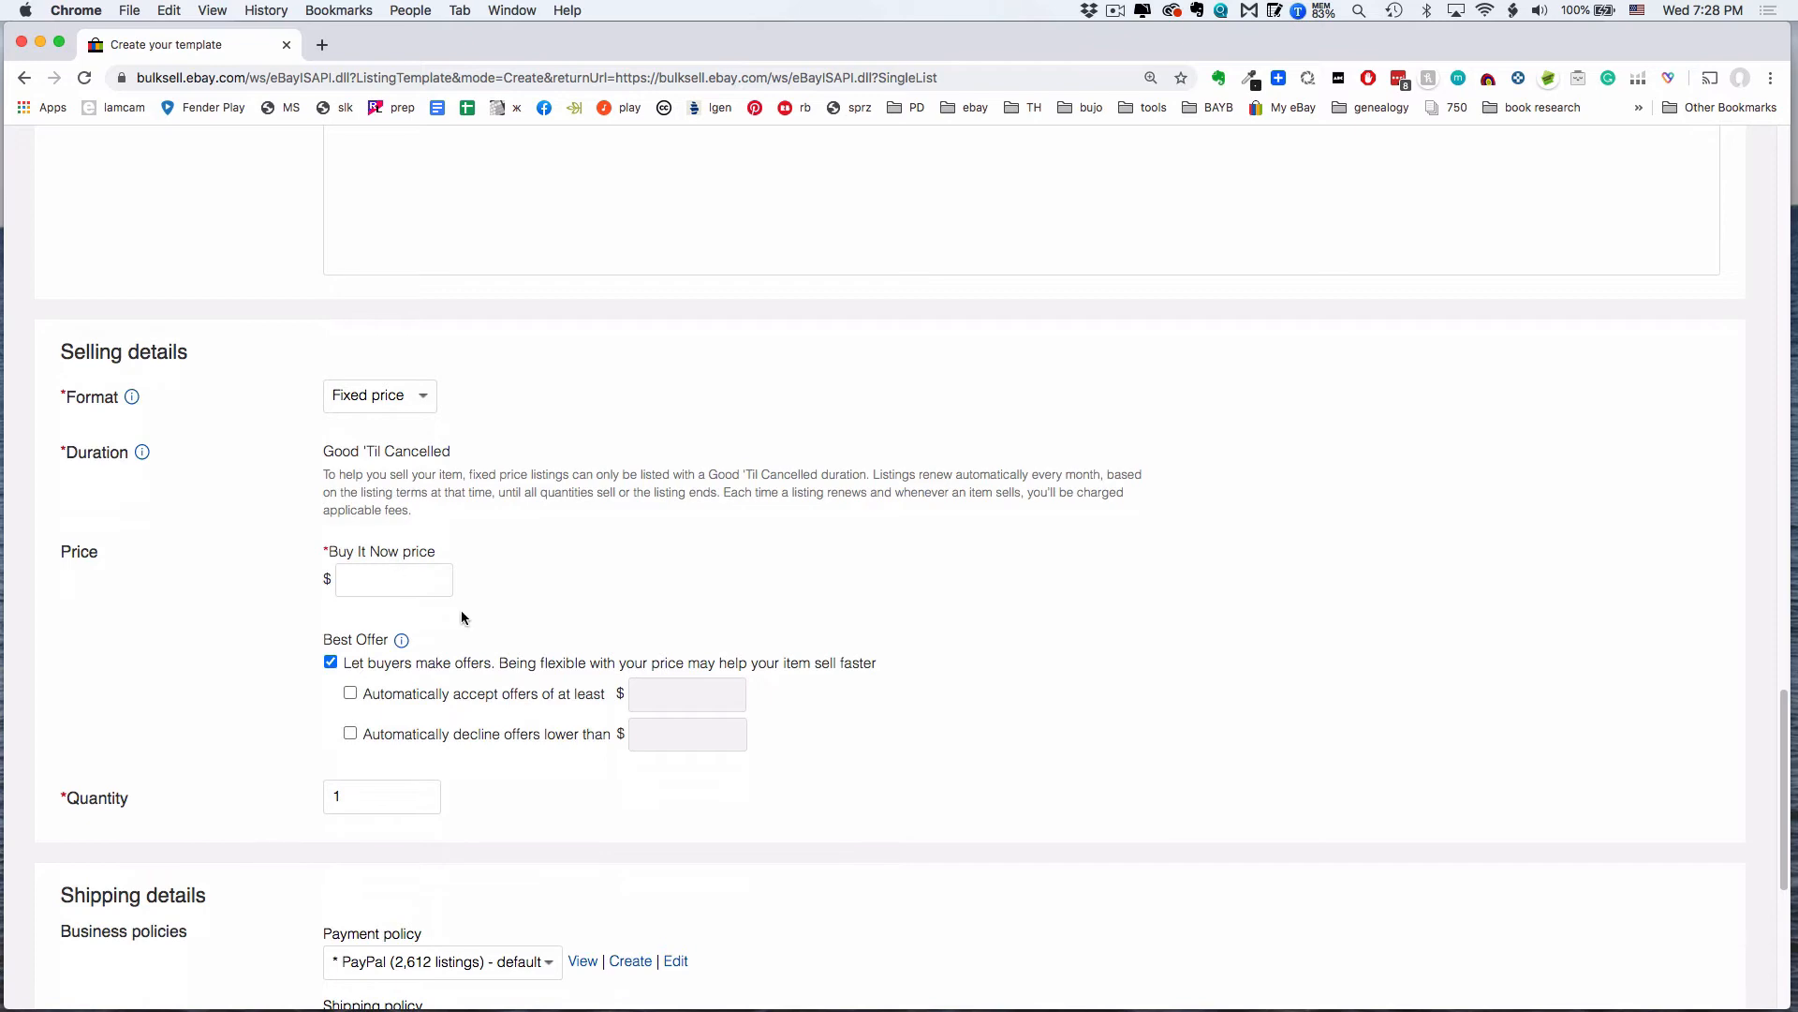
pyautogui.scroll(-5, 461, 610)
pyautogui.click(459, 567)
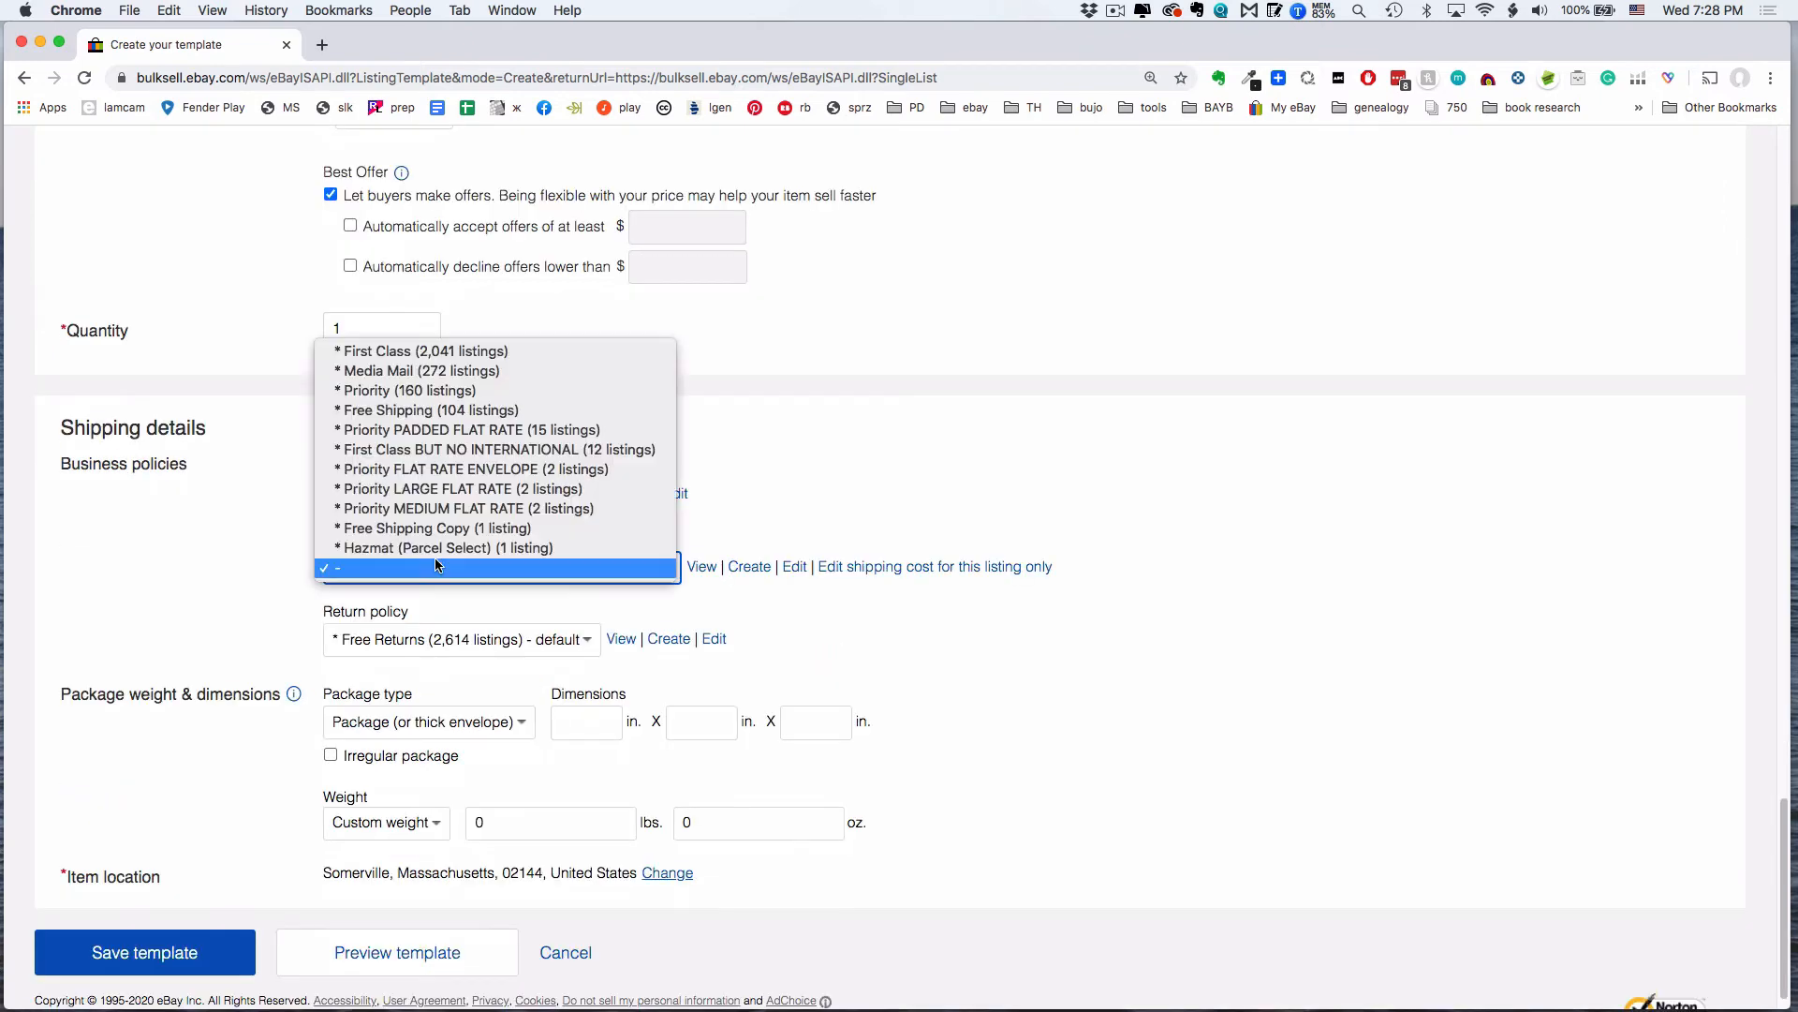
pyautogui.click(431, 352)
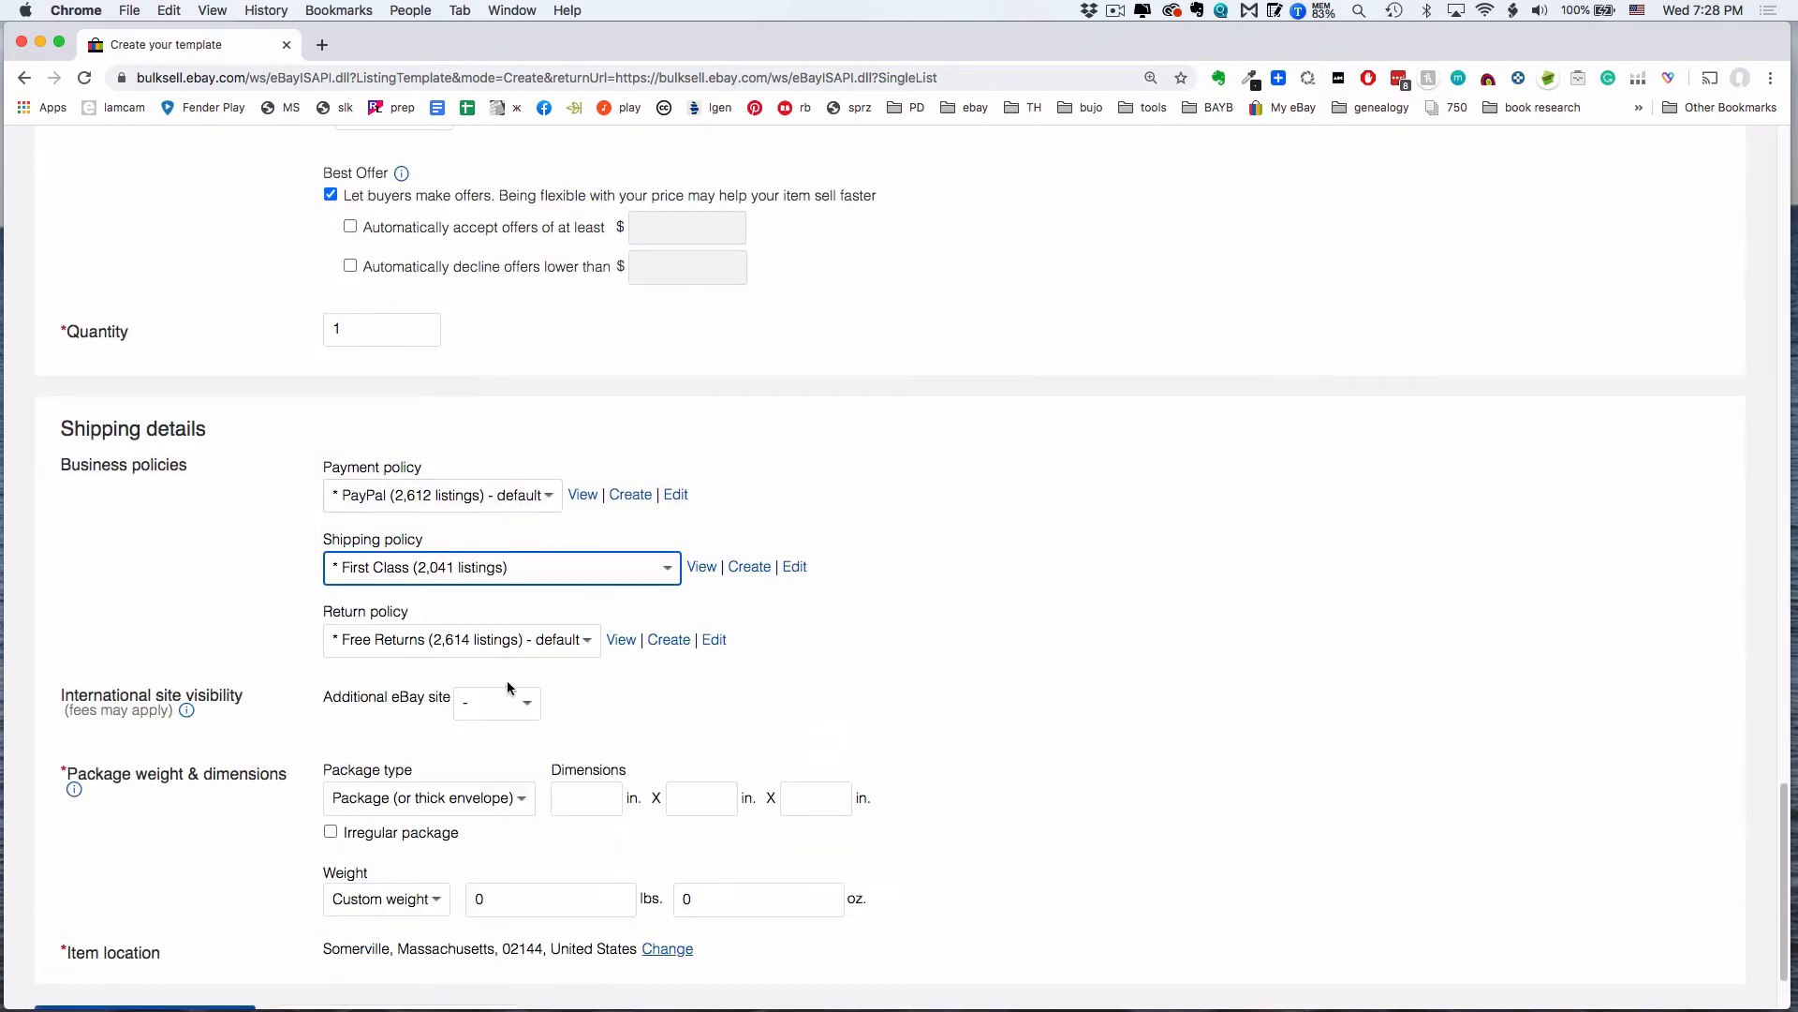
# - Set the package weight to 4 oz and save the template
pyautogui.scroll(-2, 503, 642)
pyautogui.click(688, 898)
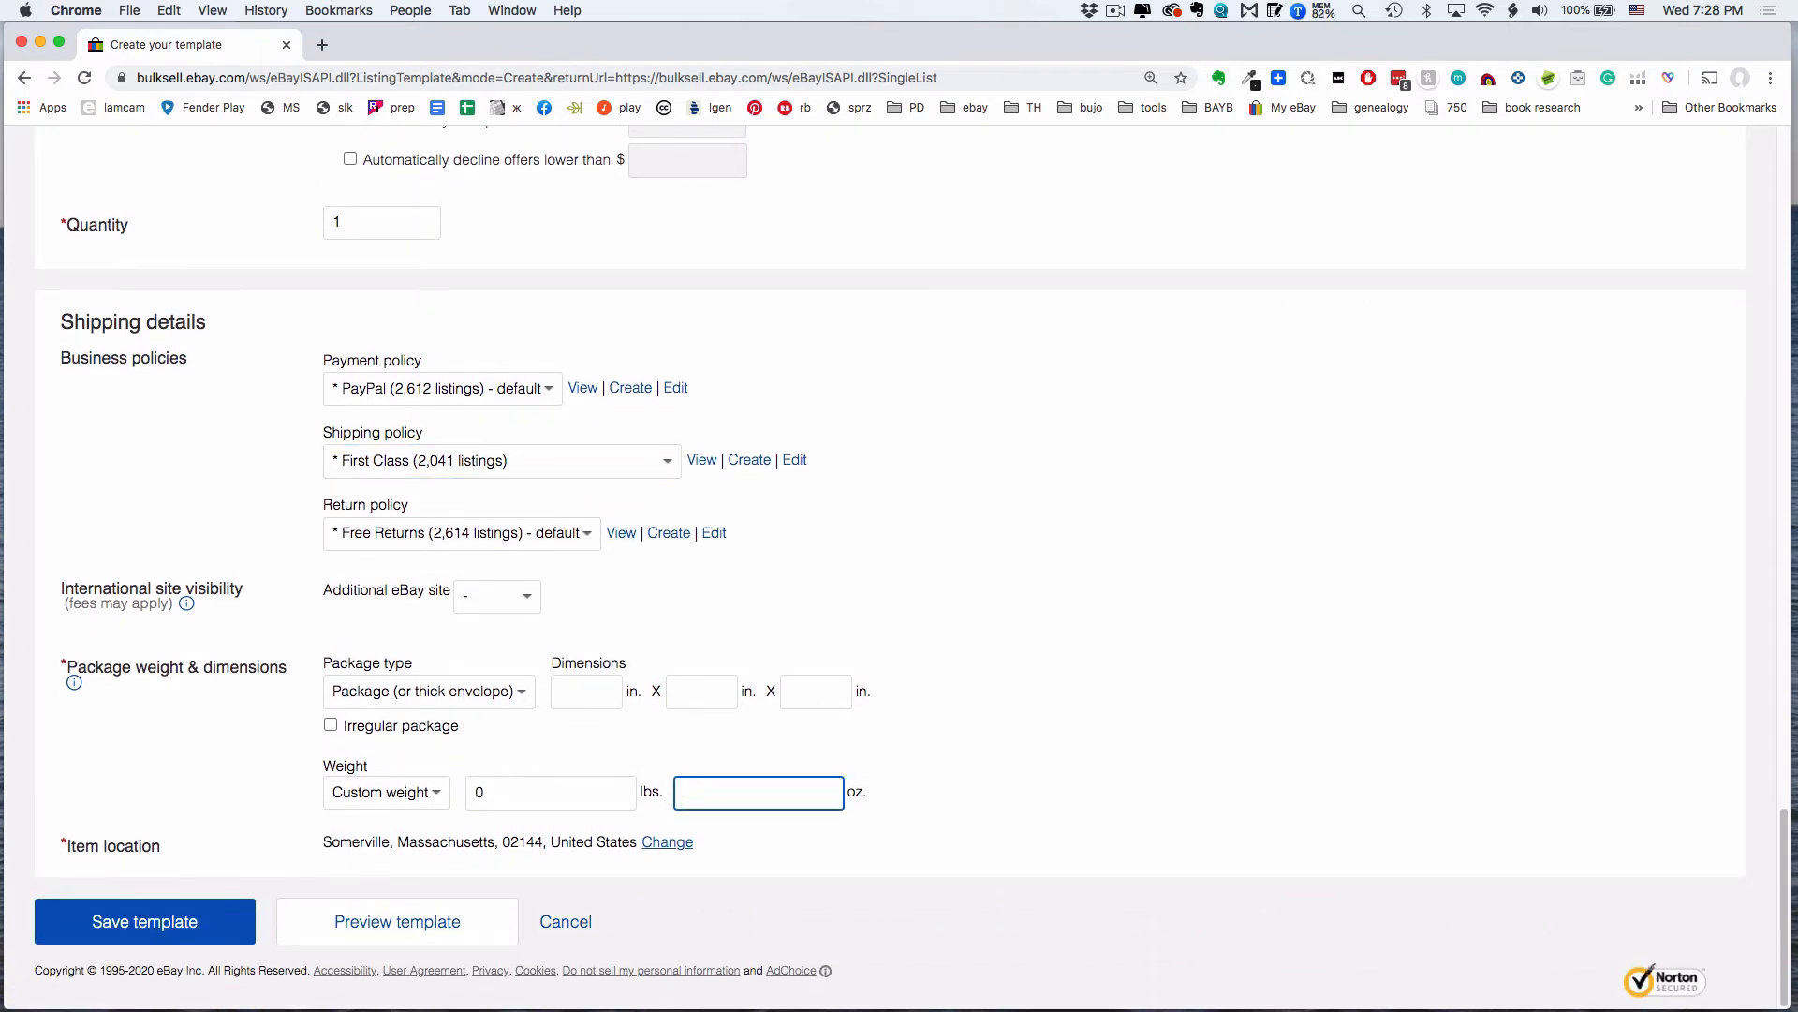
pyautogui.write('4')
pyautogui.click(131, 927)
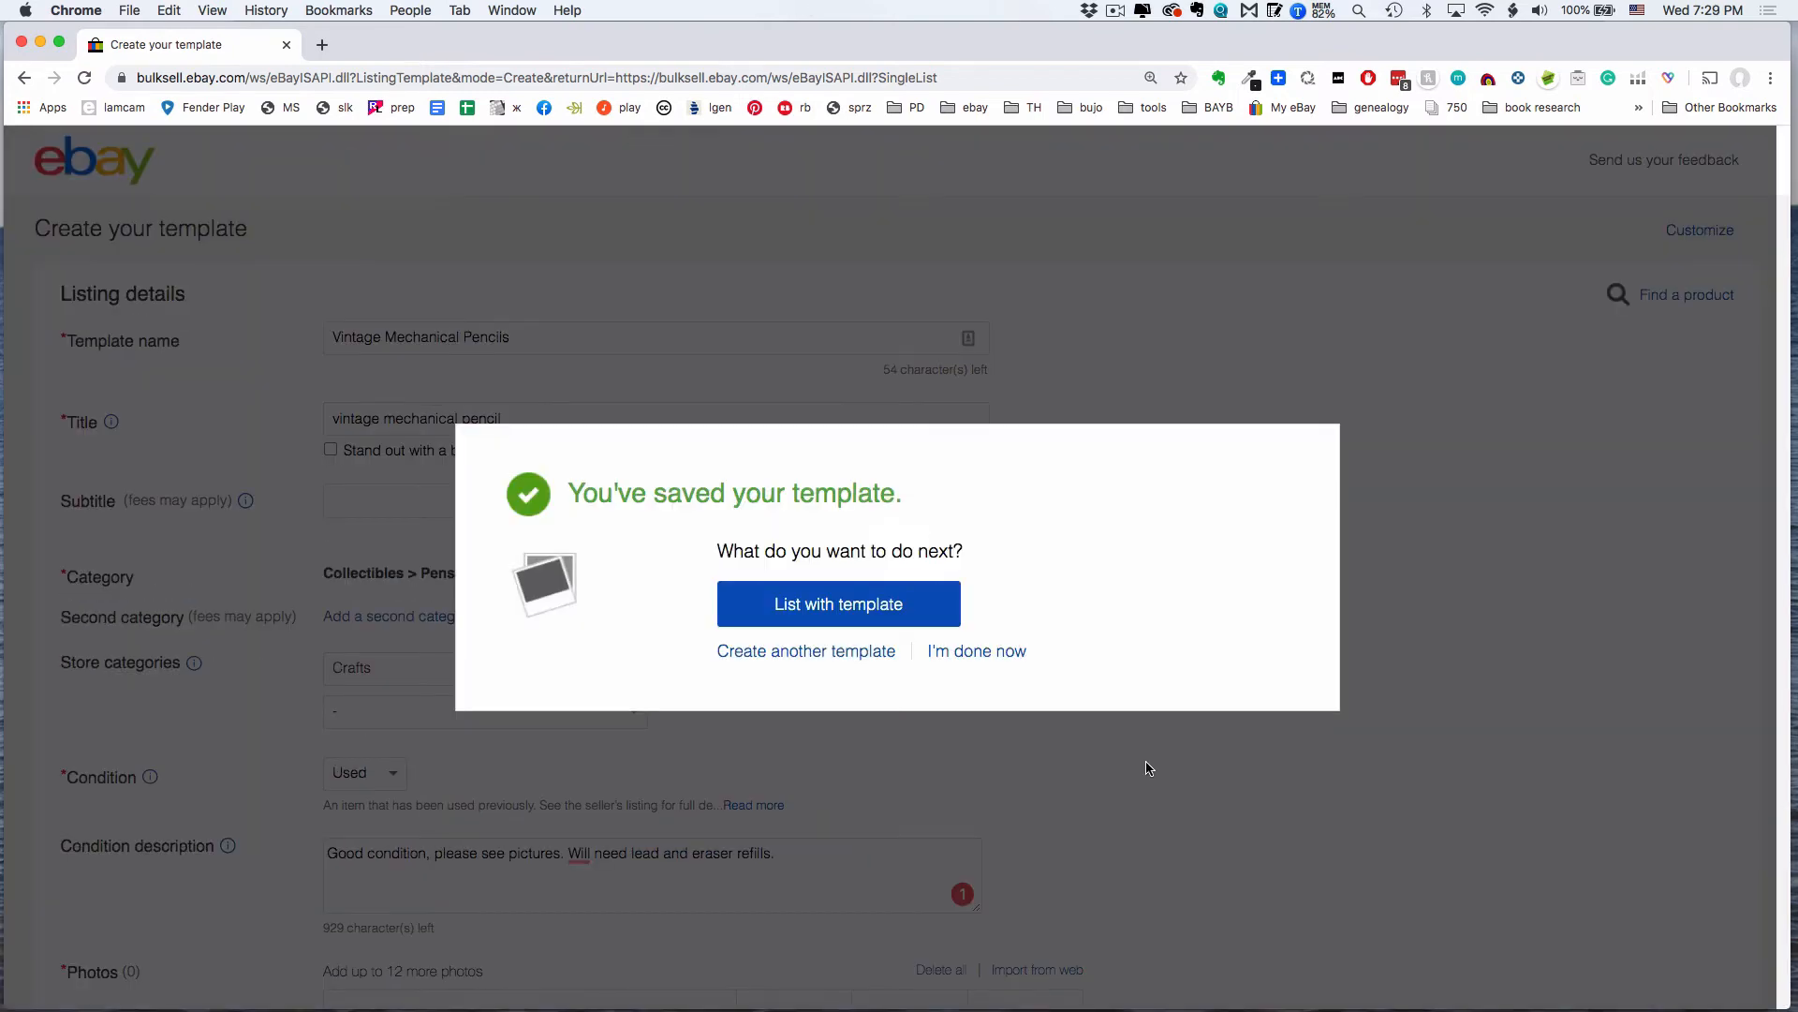
# - Create a listing from the saved template and title it "Wearever vintage mechanical pencil gold metal slim"
pyautogui.click(838, 613)
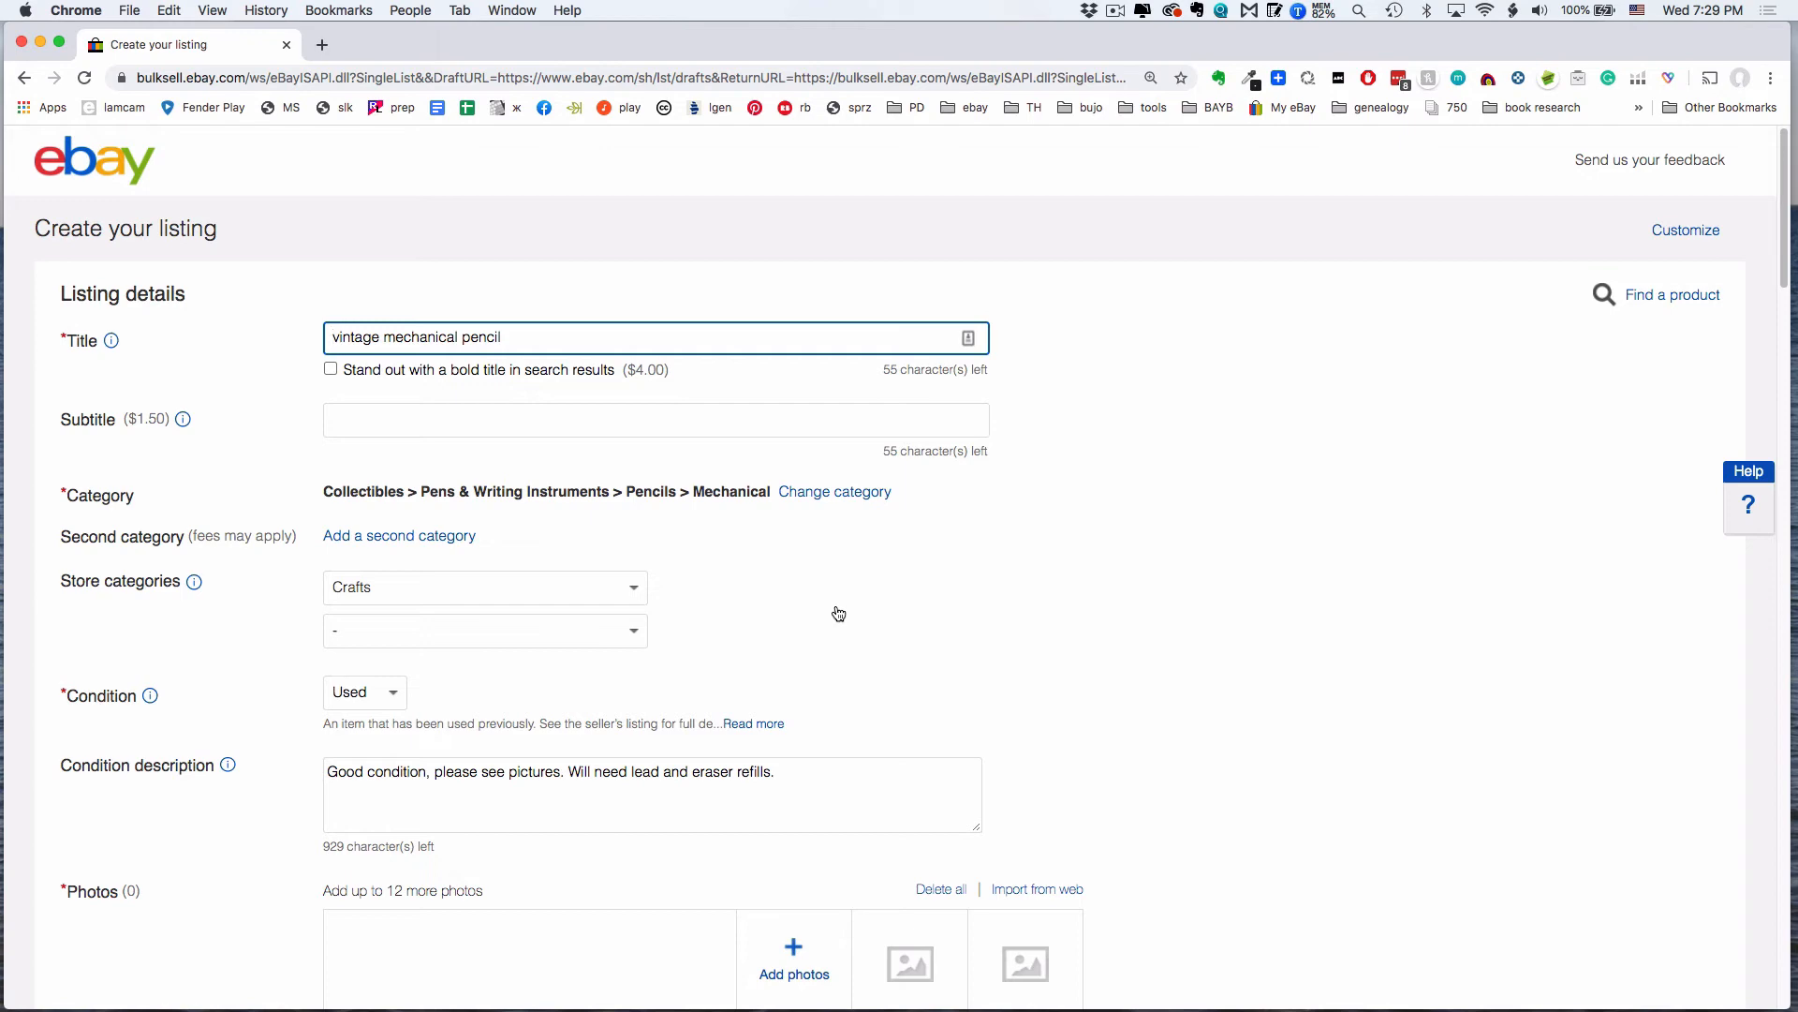
pyautogui.press('super+a')
pyautogui.write('Wearever vintage mechanical pencil gold metal slim')
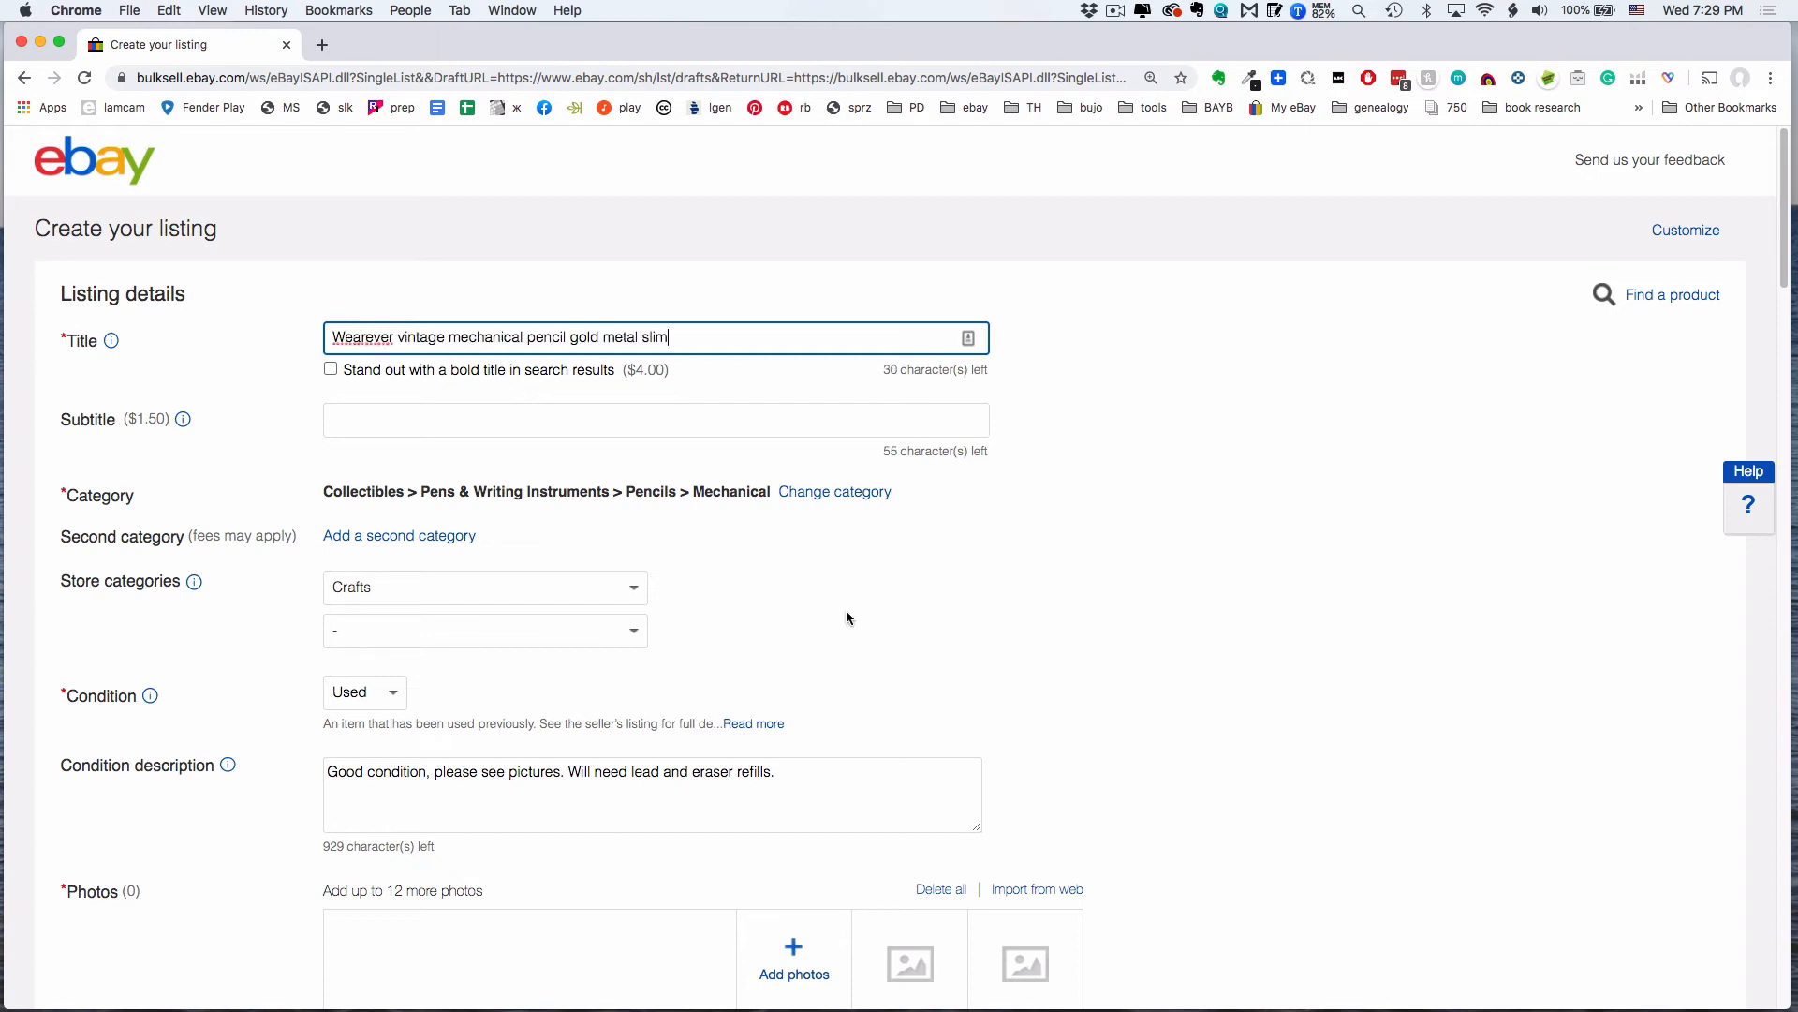
# - Add the three photos of the gold pencil to the listing
pyautogui.scroll(-5, 493, 731)
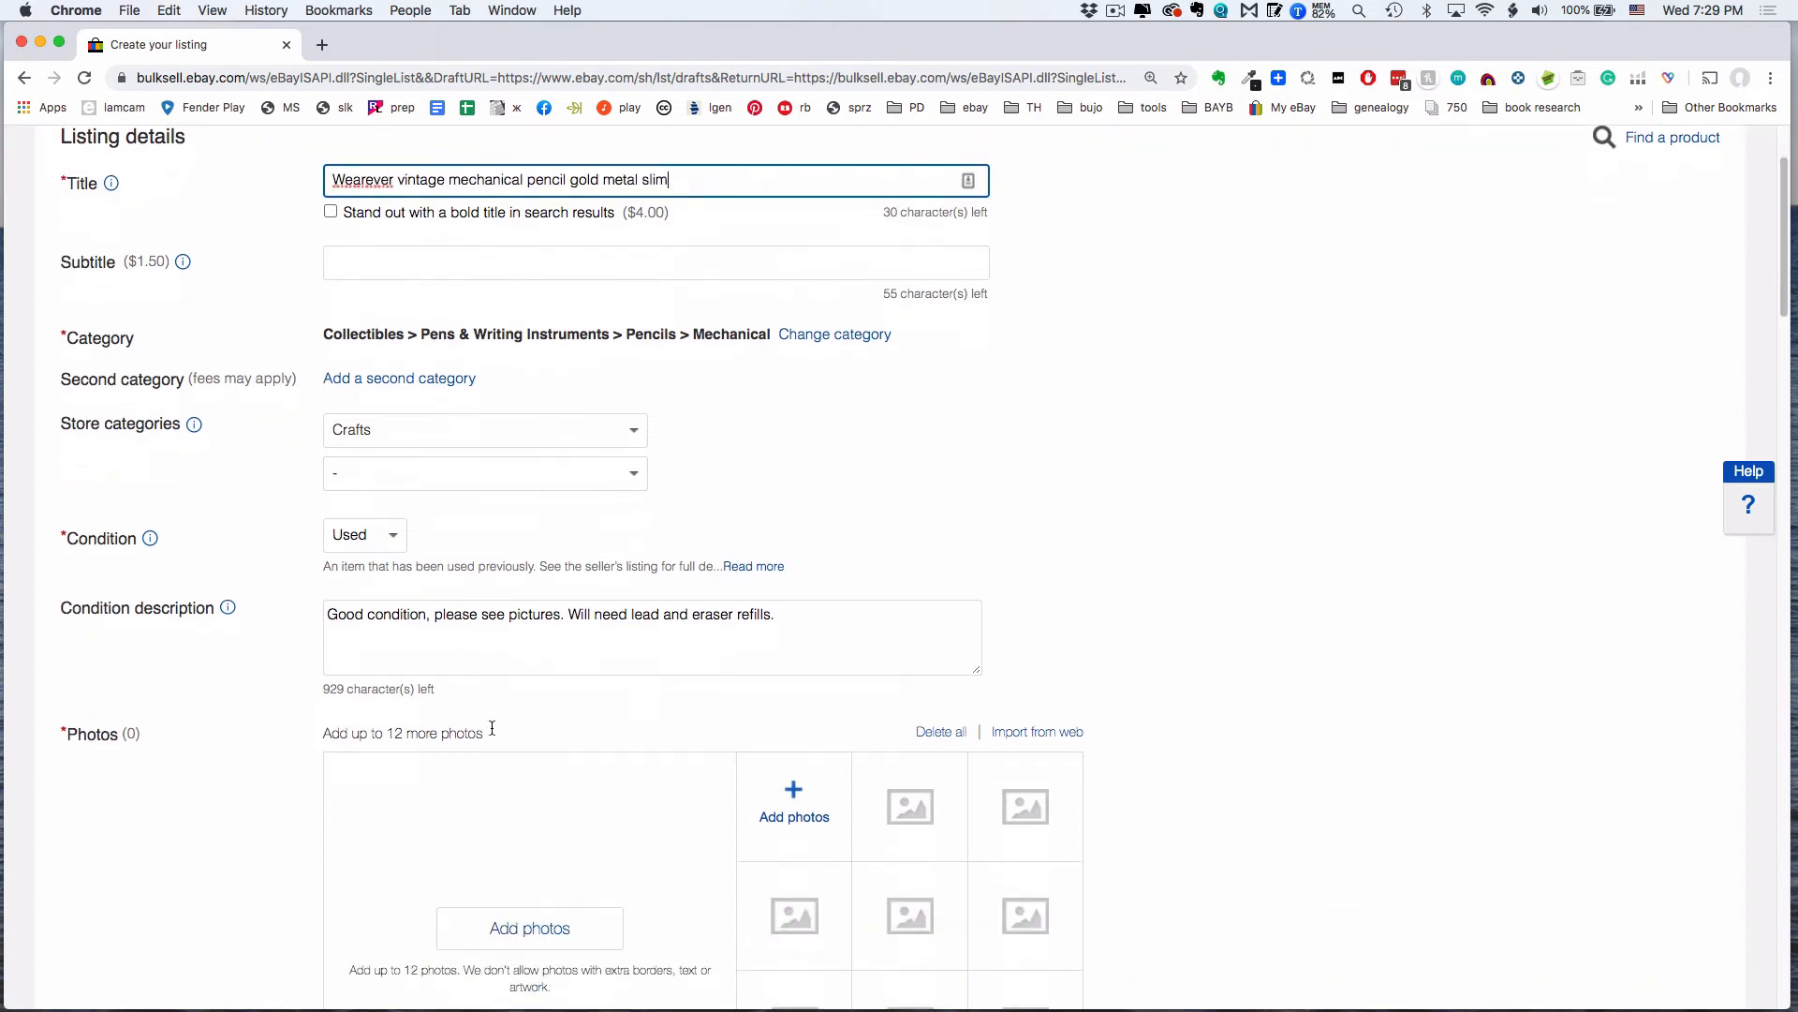
pyautogui.scroll(-3, 494, 733)
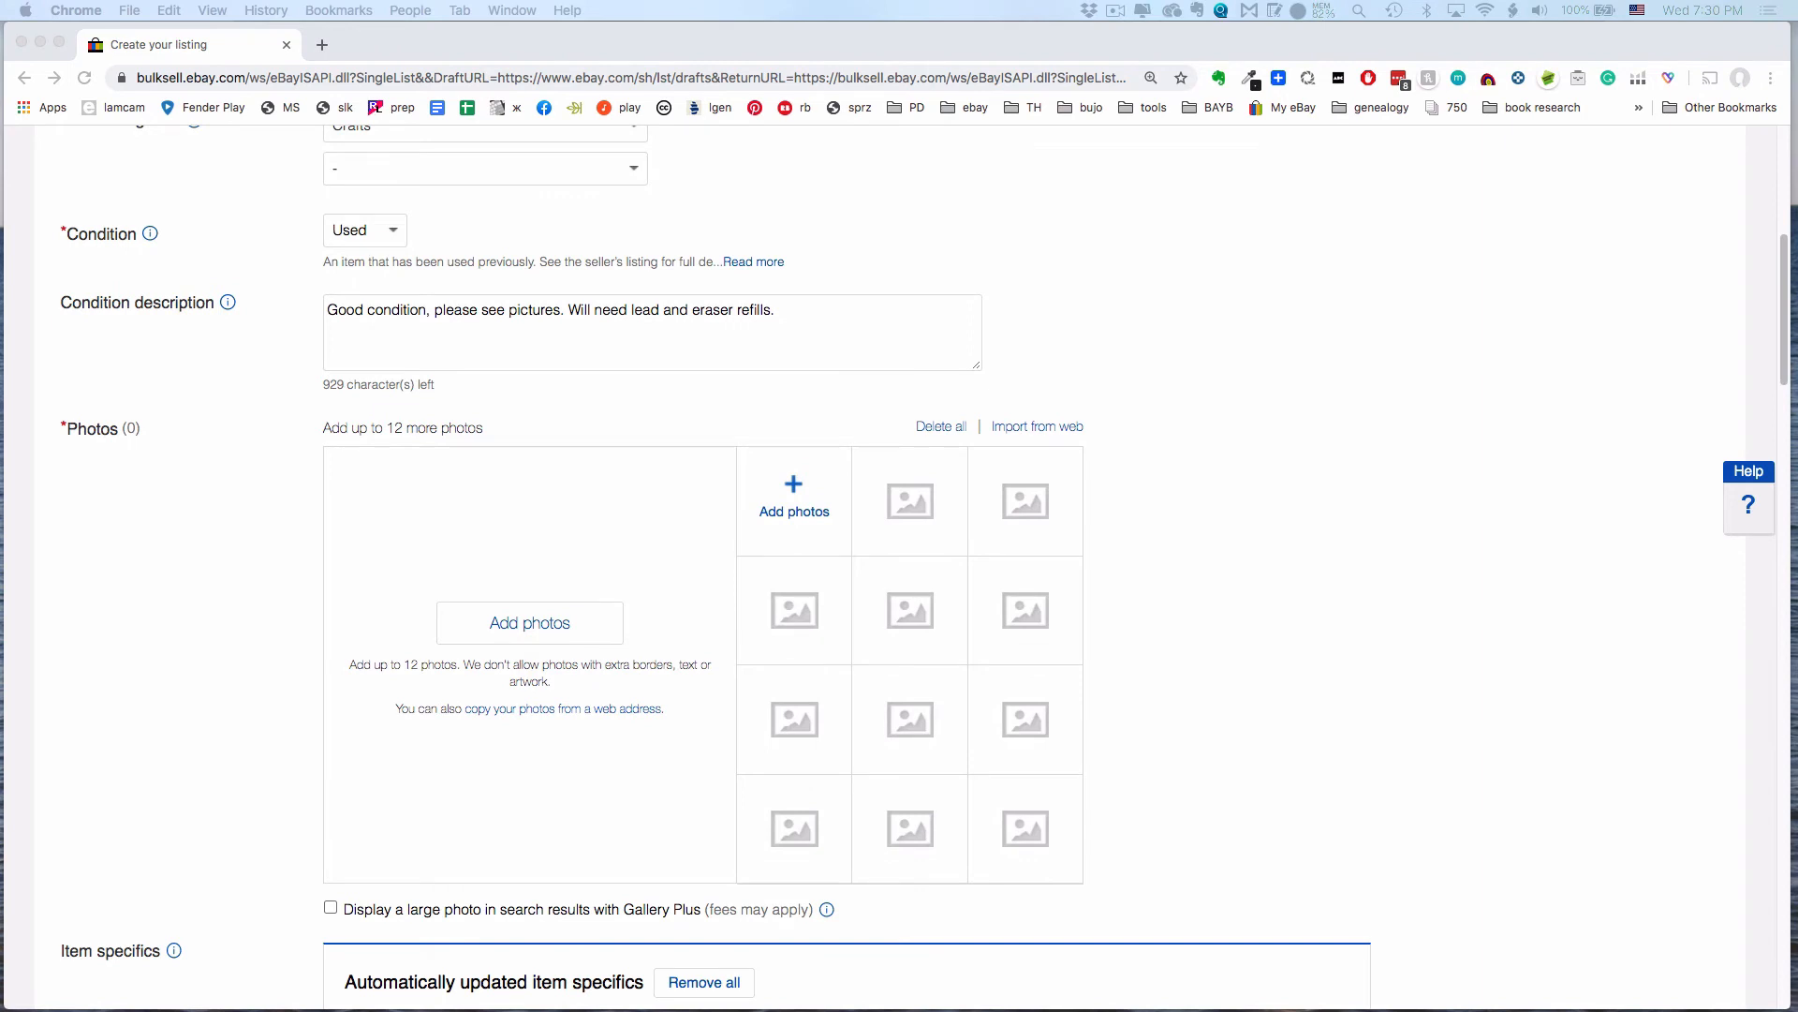
pyautogui.moveTo(1797, 458); pyautogui.dragTo(783, 483)
# - In the item specifics, change the material to Metal and enter Wearever as the brand
pyautogui.scroll(-5, 1190, 487)
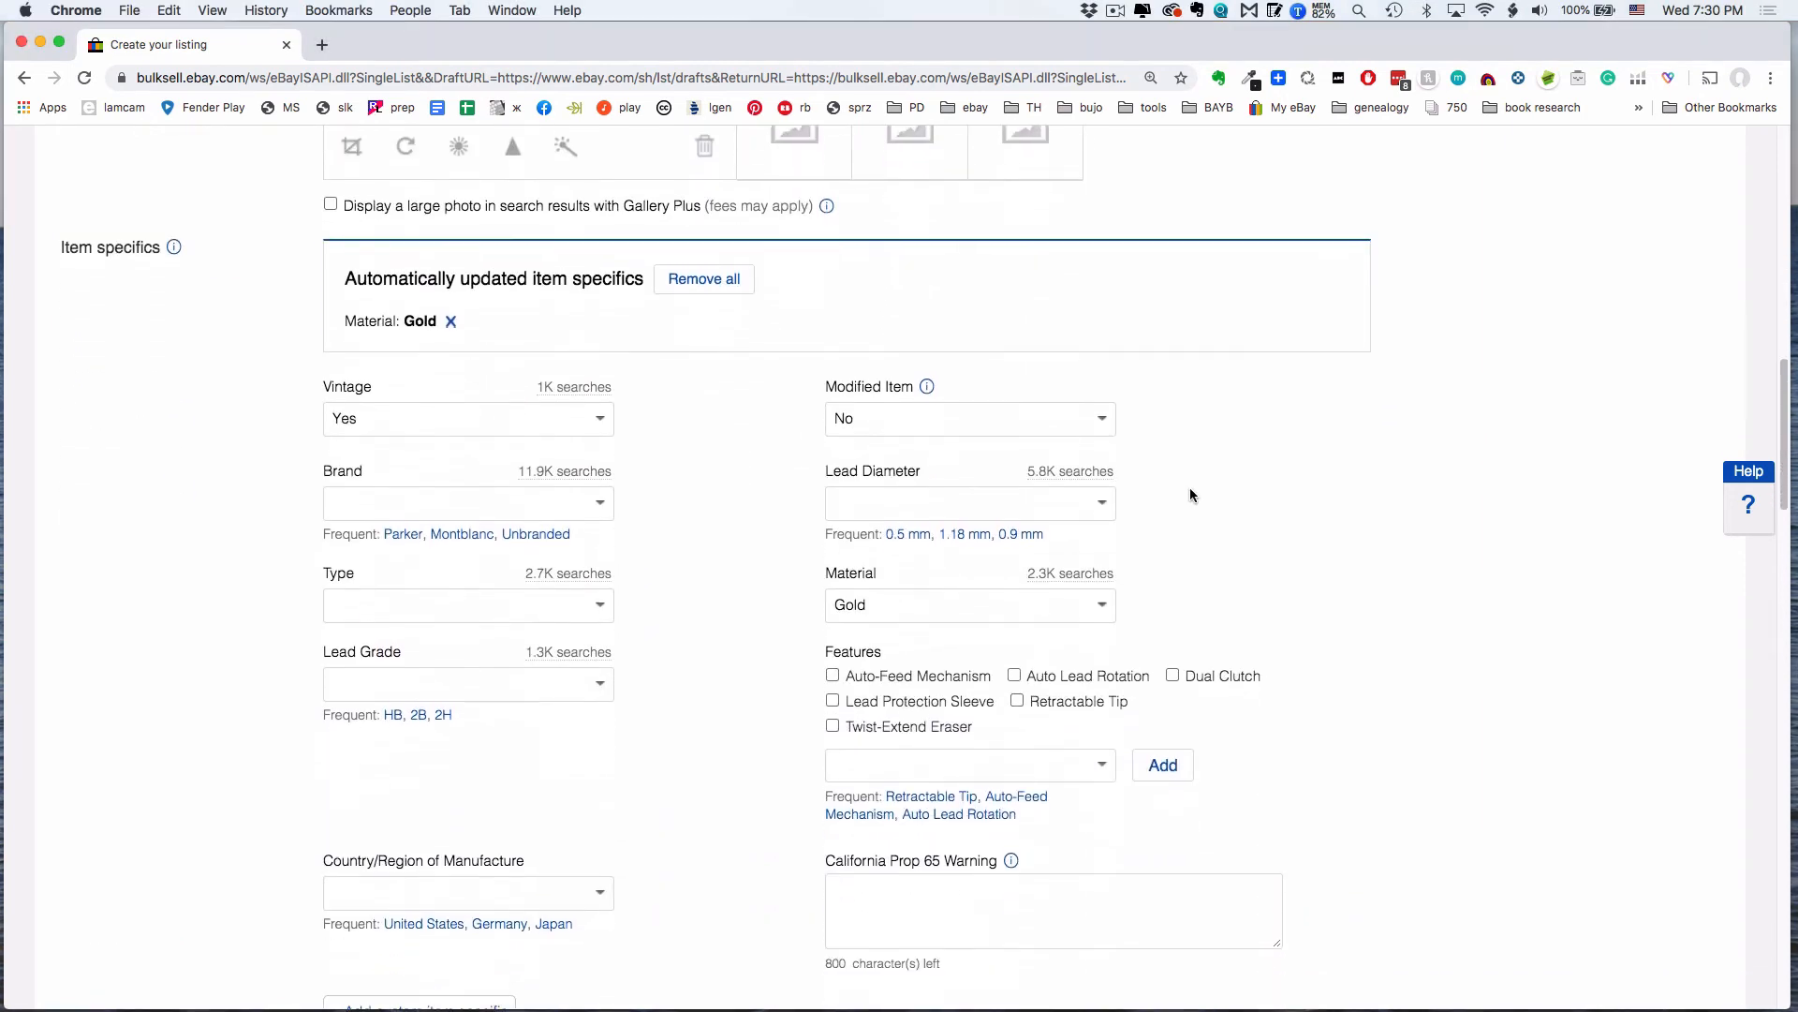
pyautogui.scroll(-2, 1190, 494)
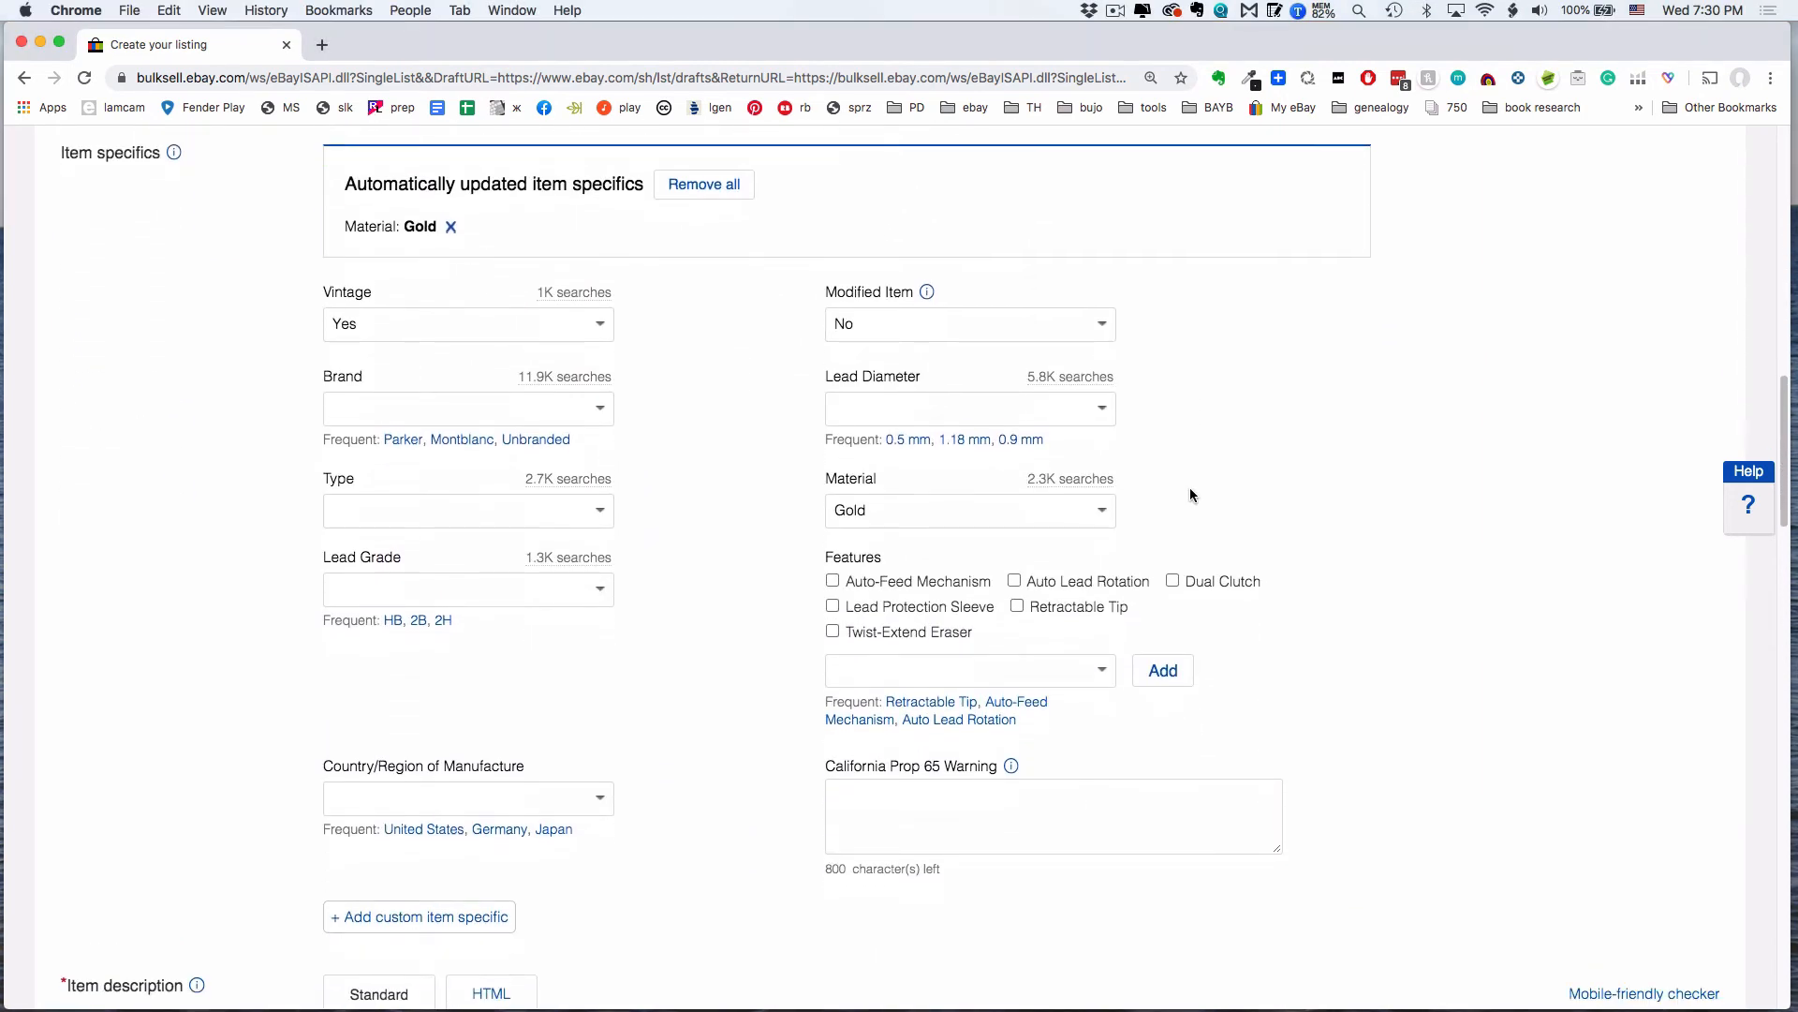
pyautogui.scroll(-1, 1075, 542)
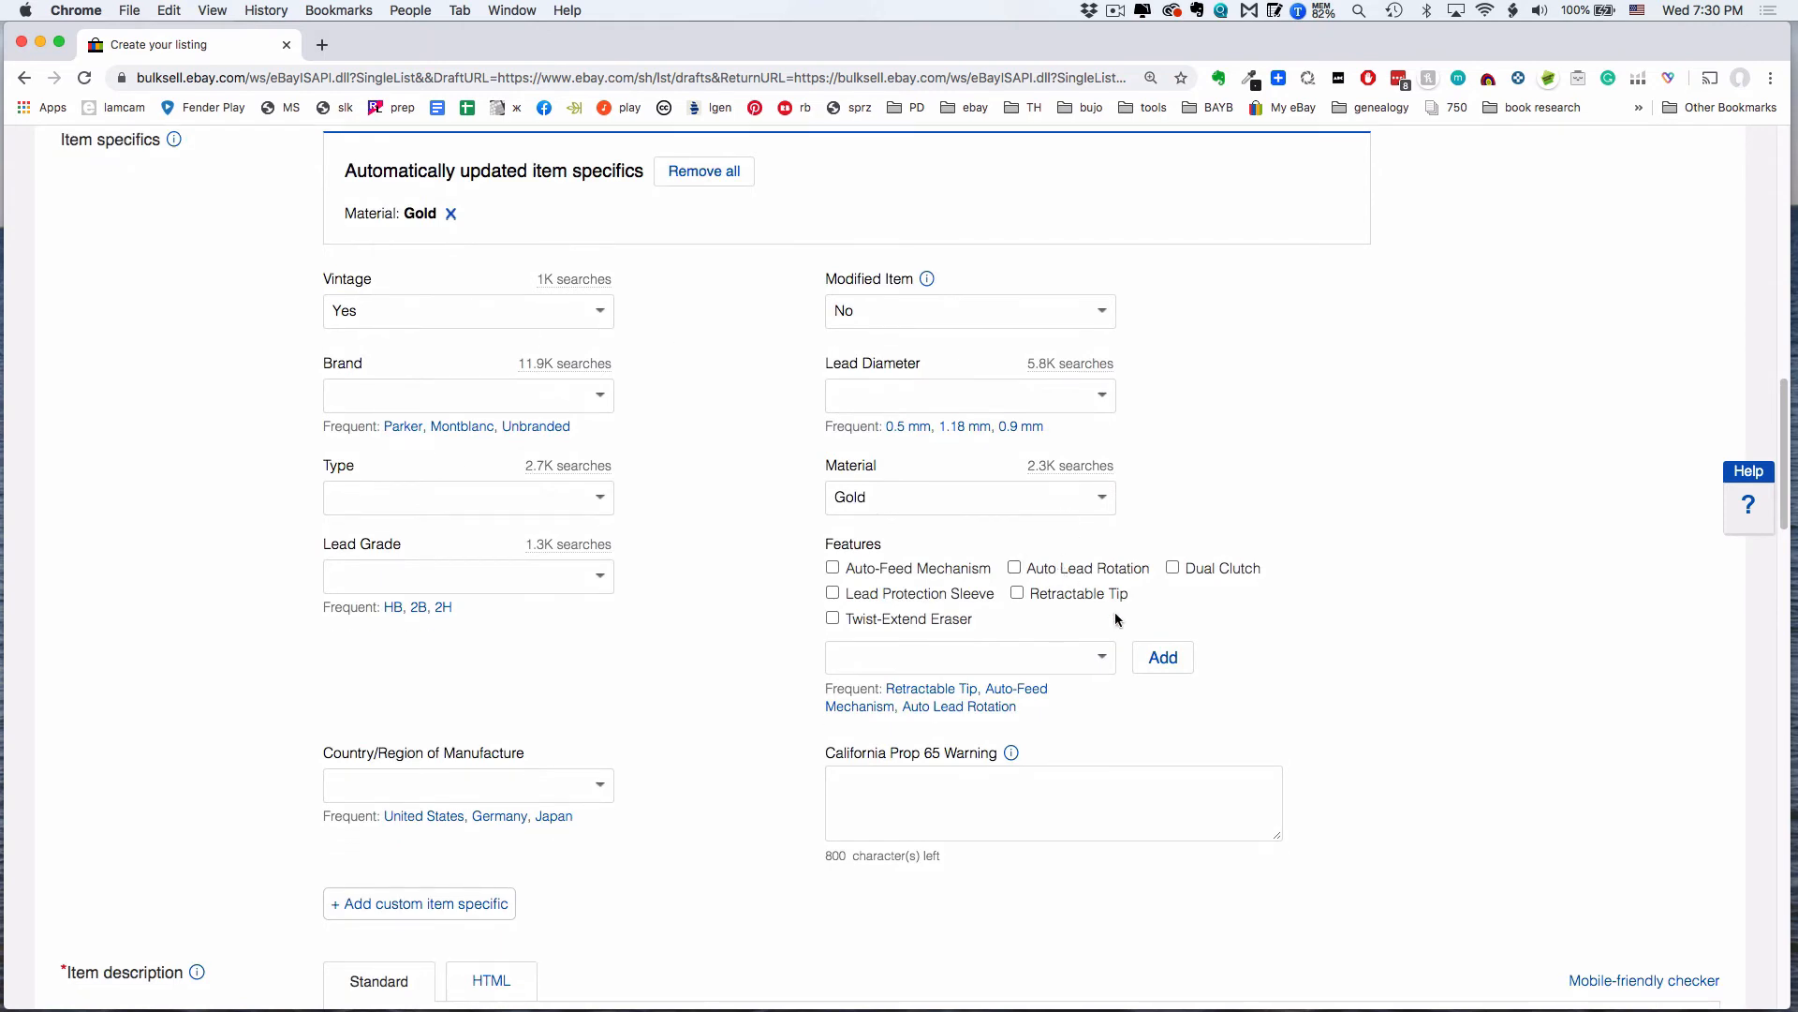
pyautogui.moveTo(876, 497); pyautogui.dragTo(812, 494)
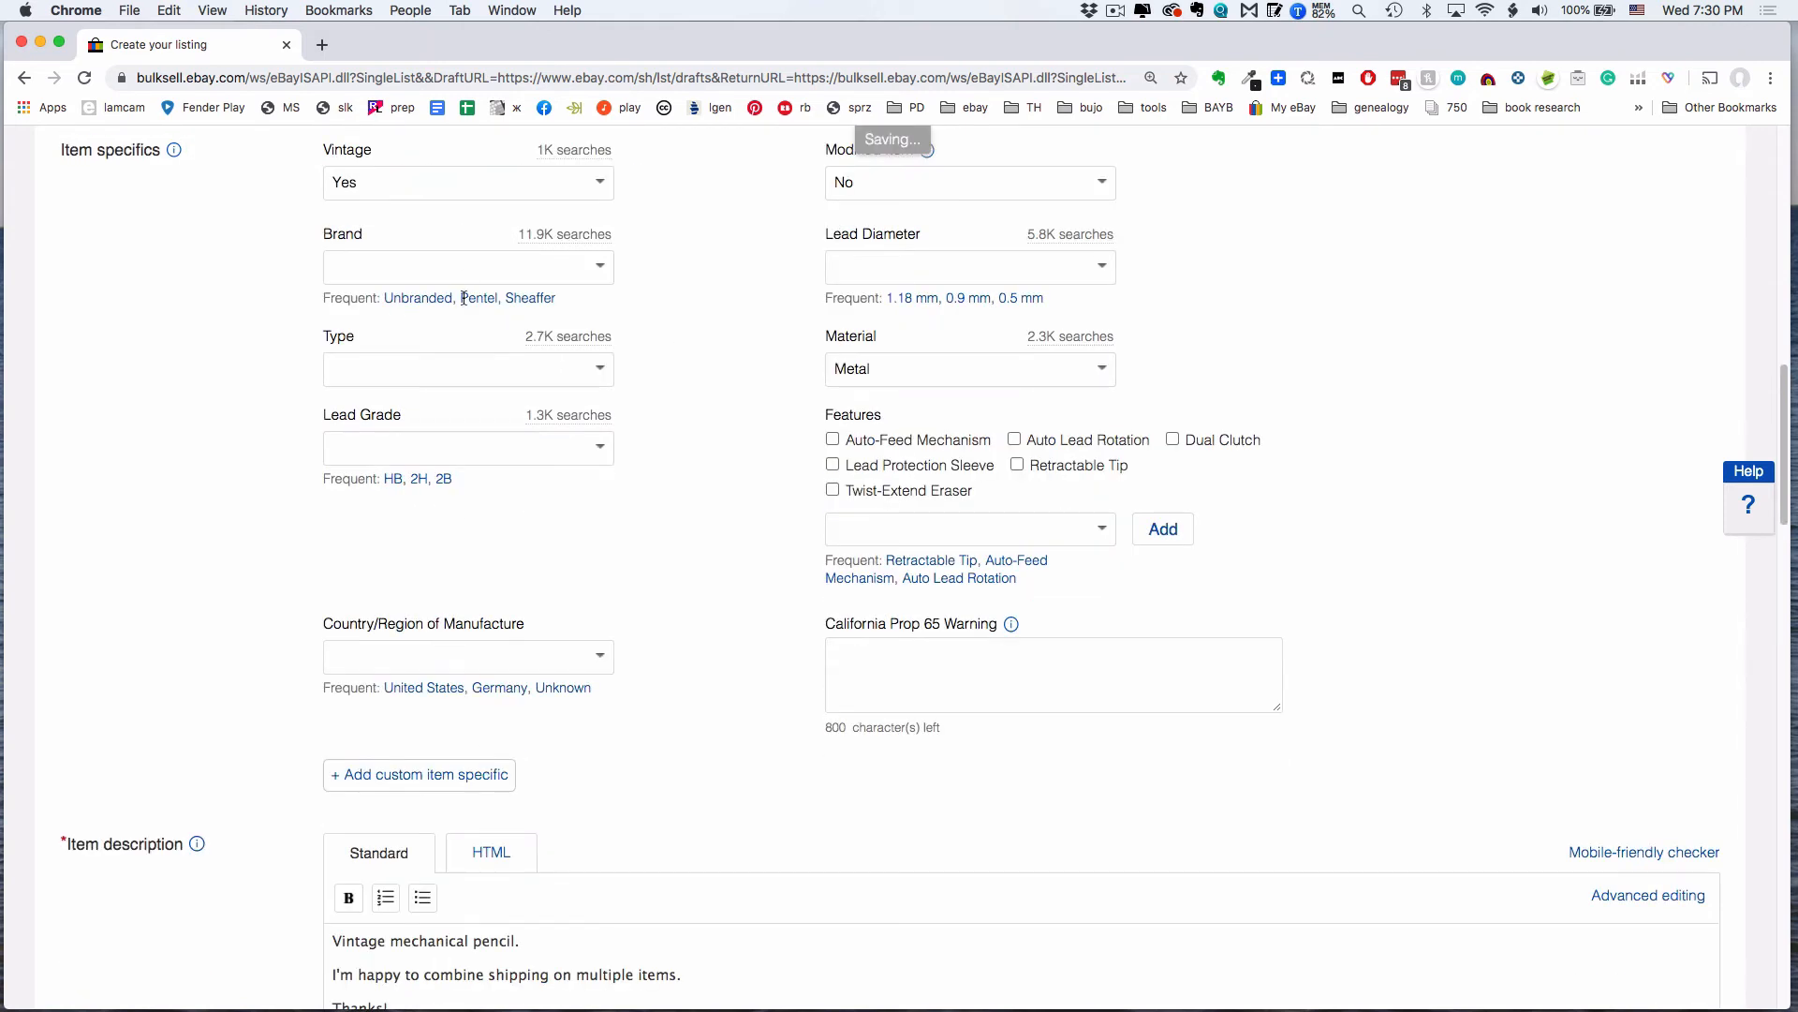
pyautogui.click(458, 267)
pyautogui.write('Wearev')
# - Set the Buy It Now price to $10 and publish the listing
pyautogui.scroll(-10, 663, 555)
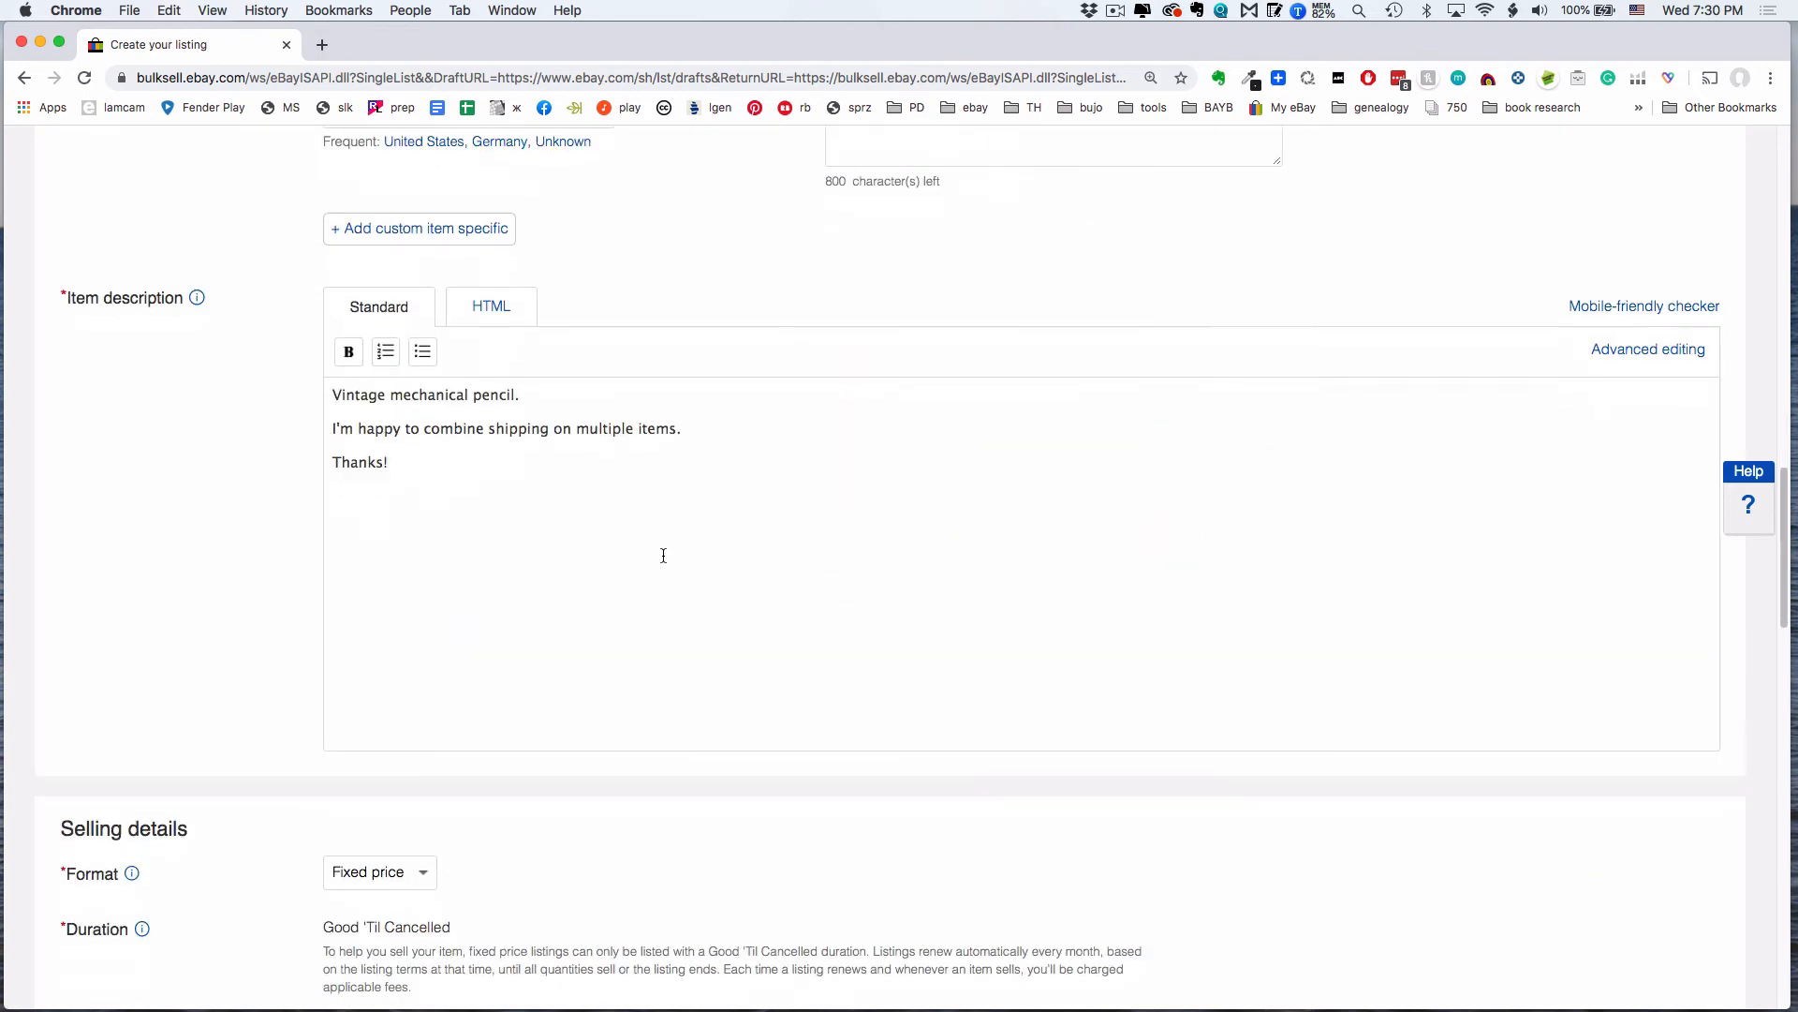
pyautogui.scroll(-1, 469, 628)
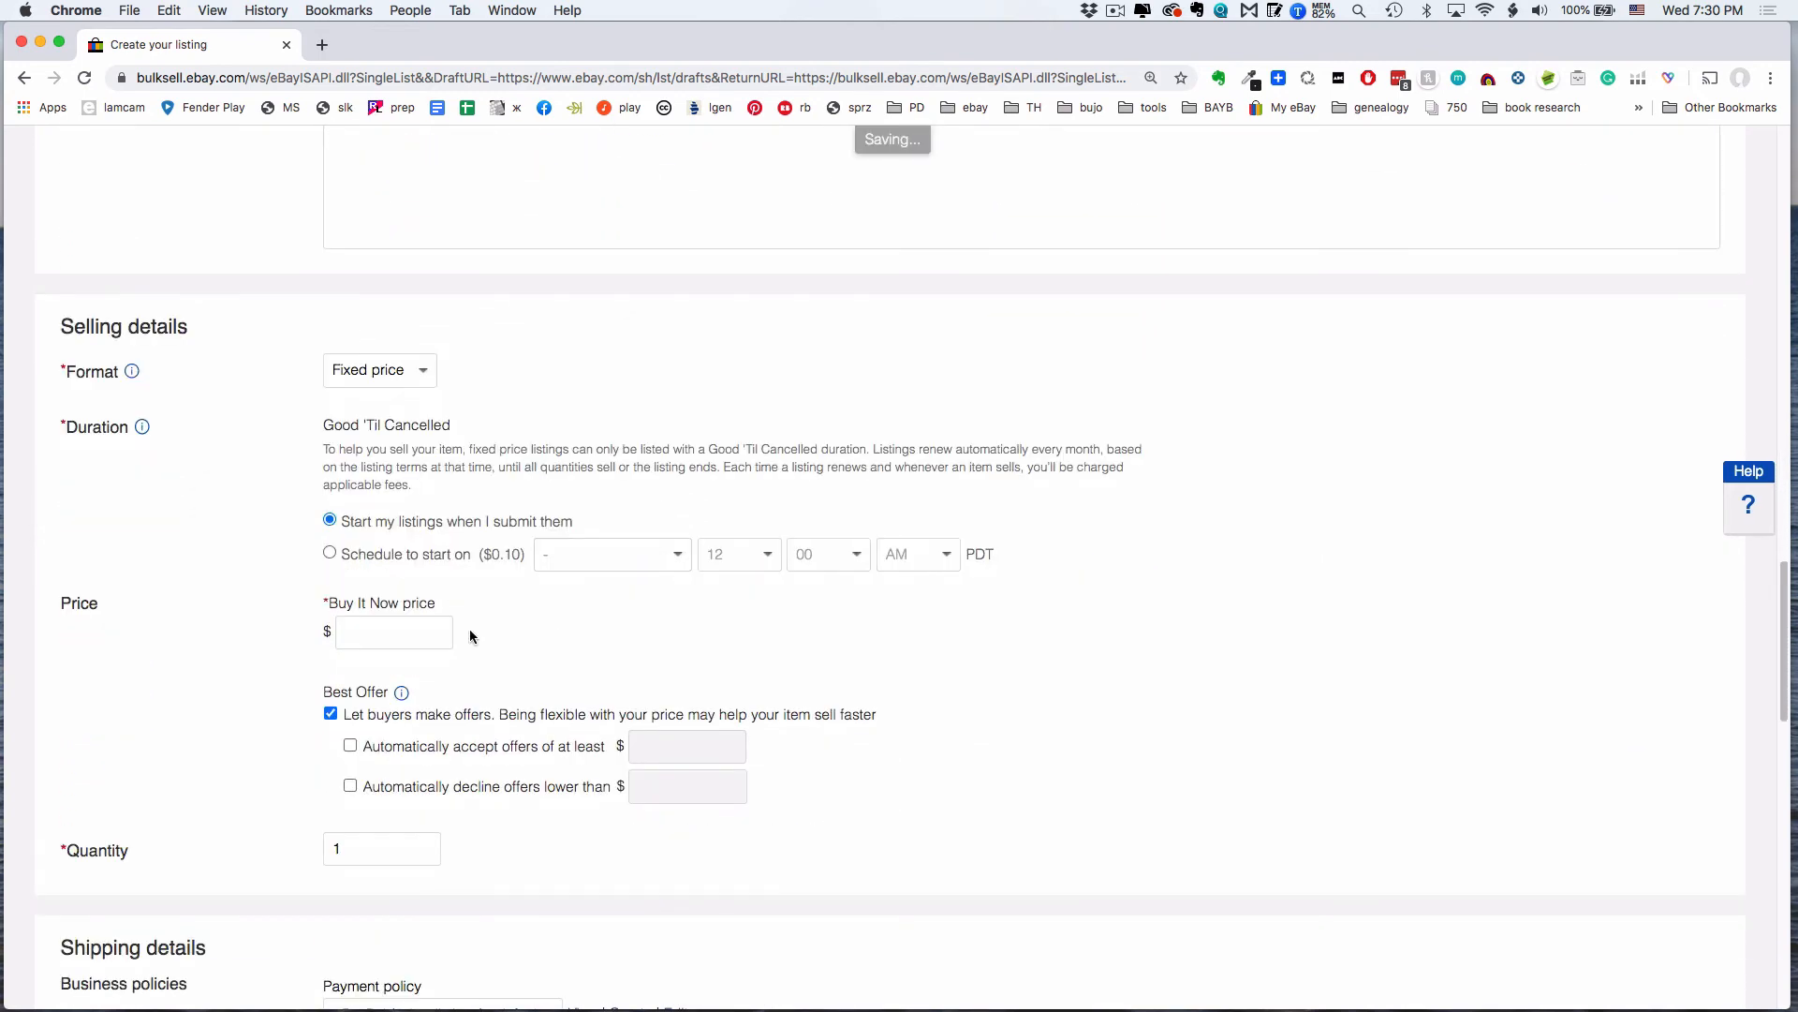
pyautogui.click(393, 630)
pyautogui.write('10')
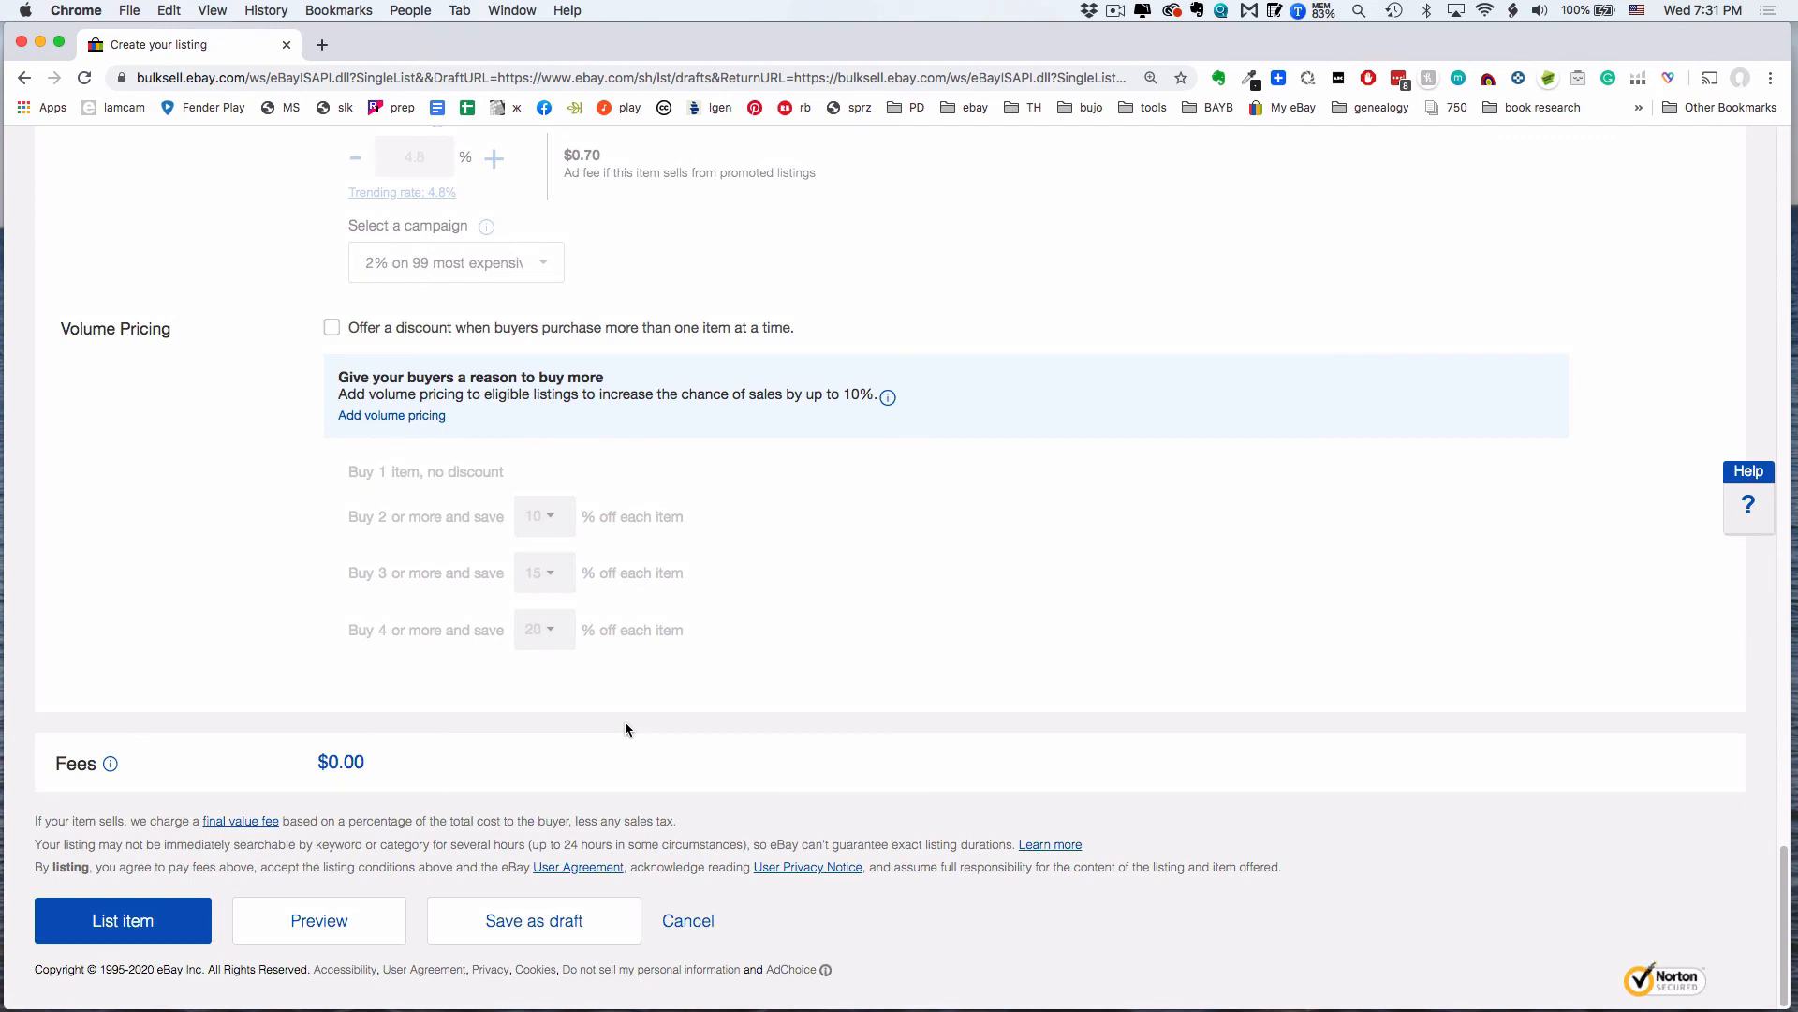
pyautogui.click(129, 921)
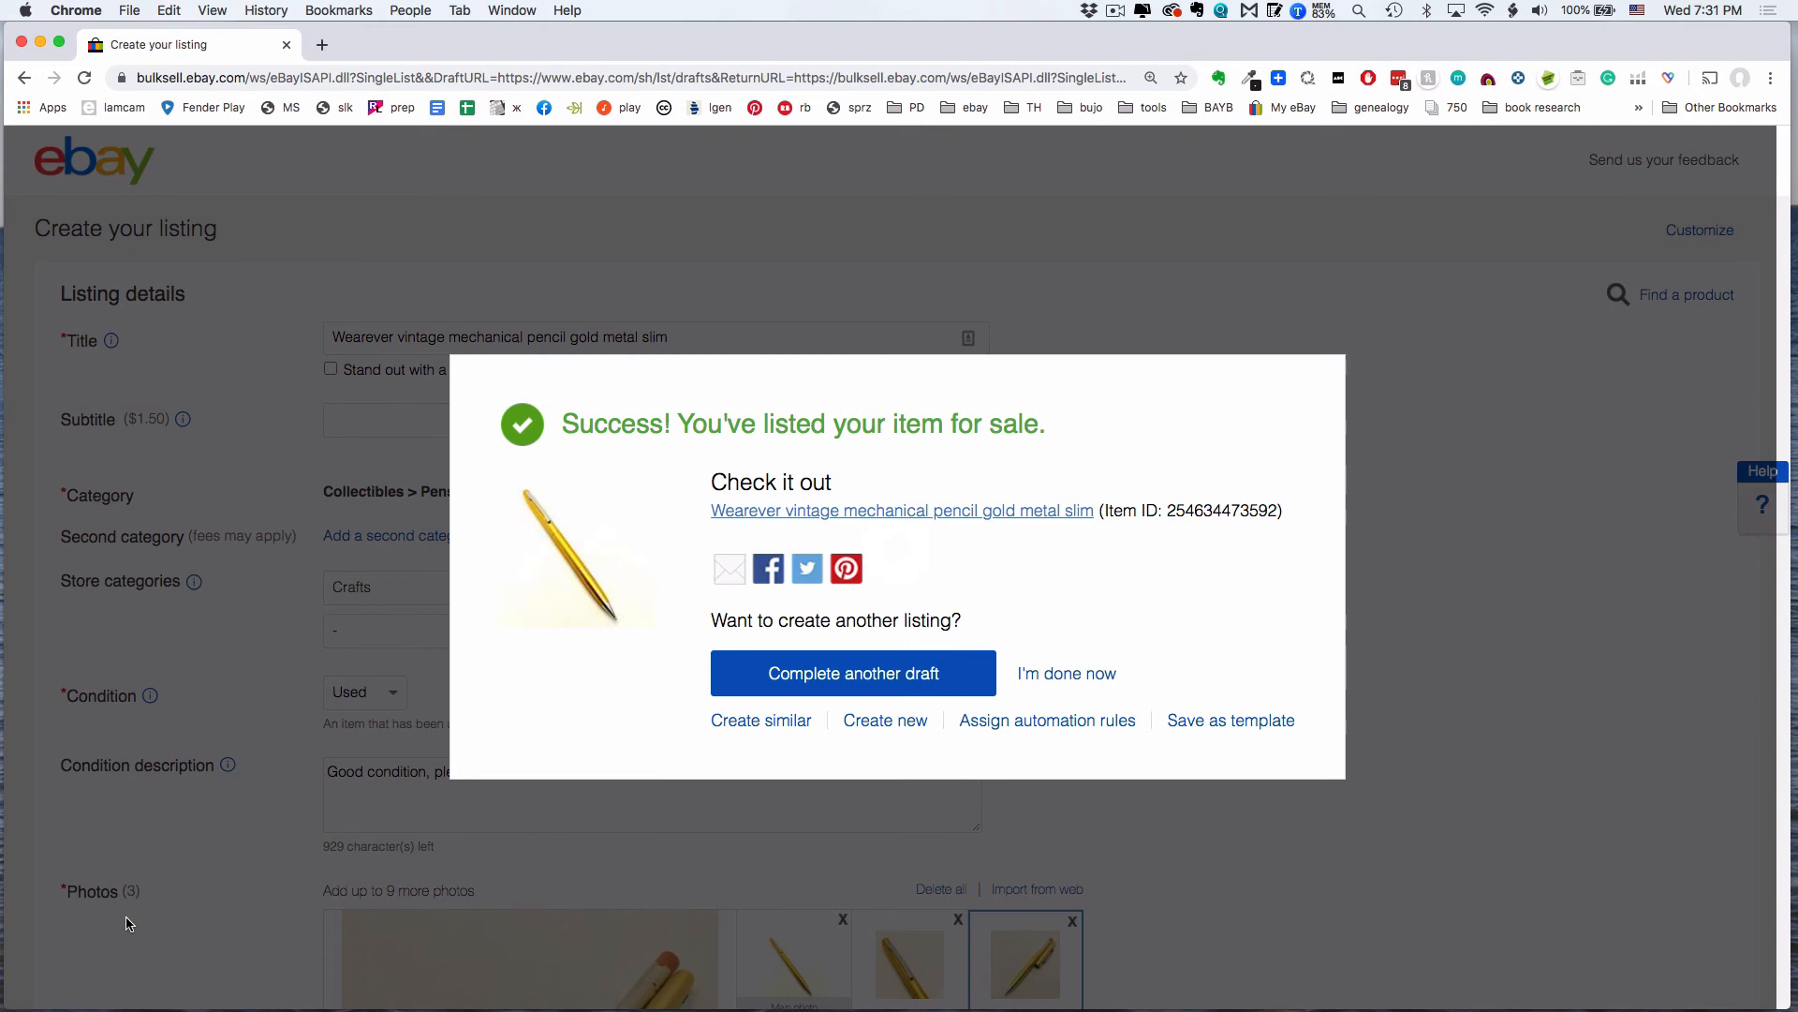
# - Start a similar listing based on the pencil just listed
pyautogui.click(782, 730)
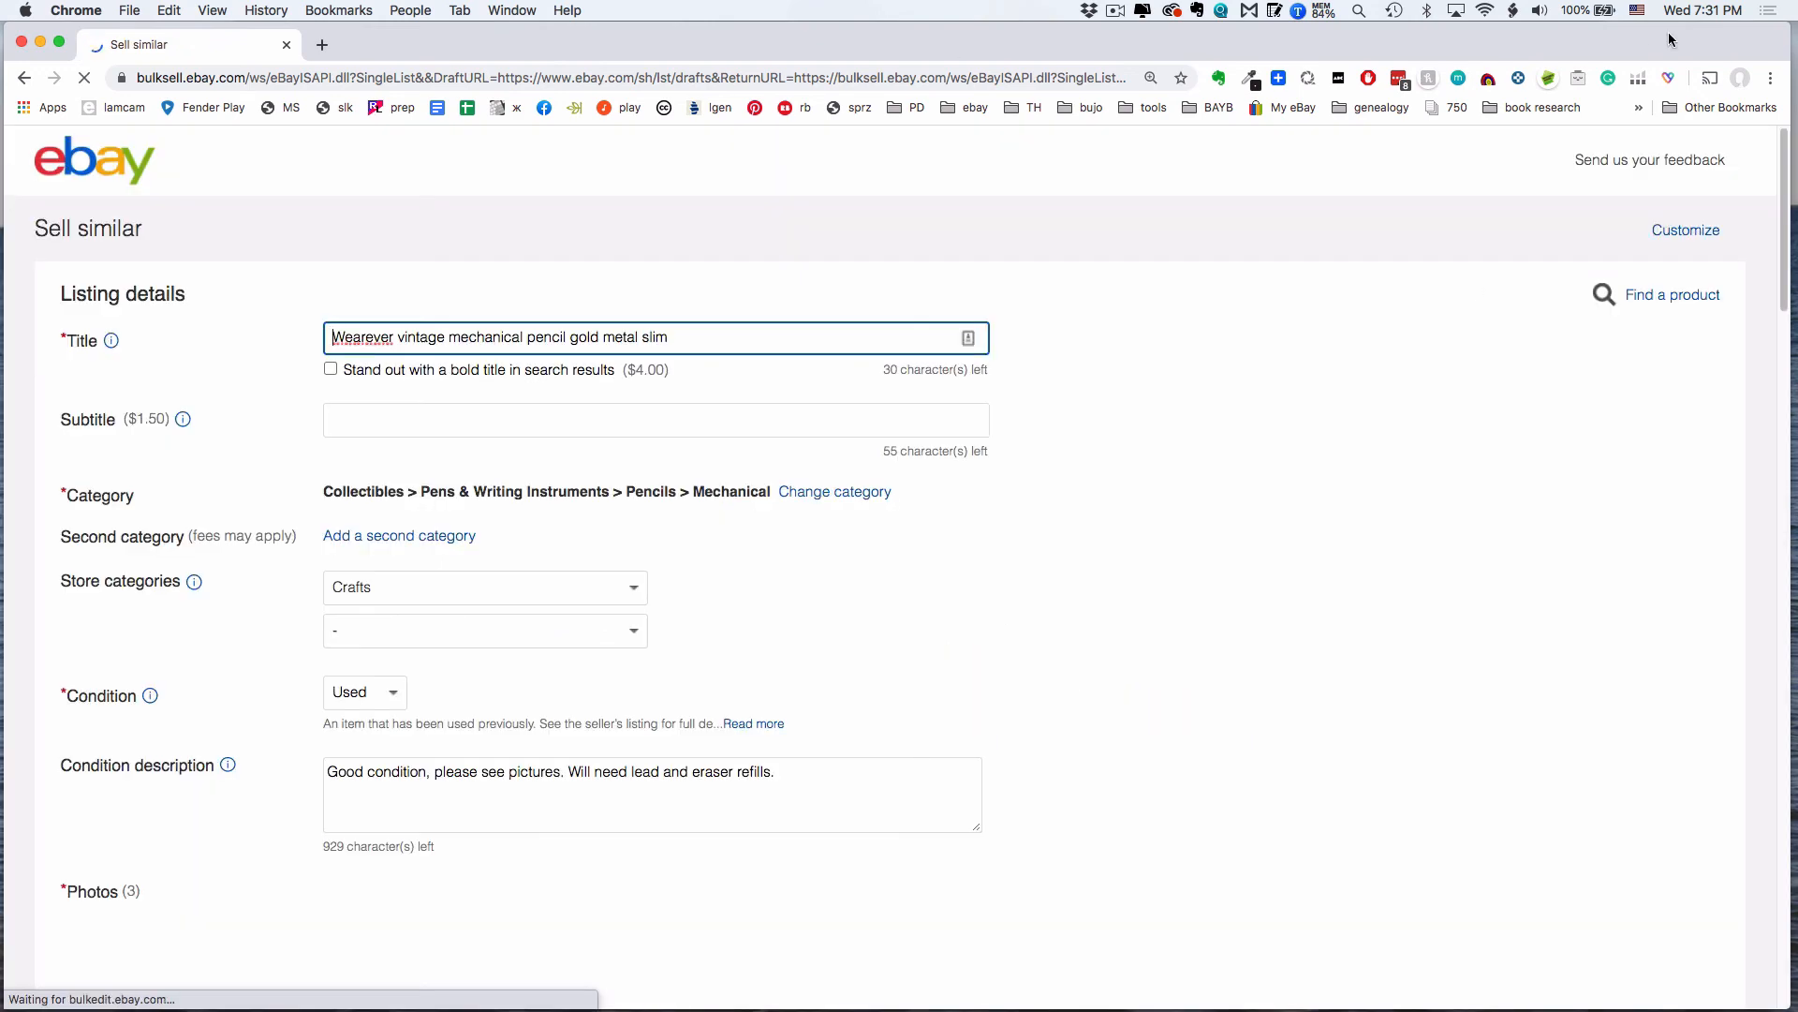